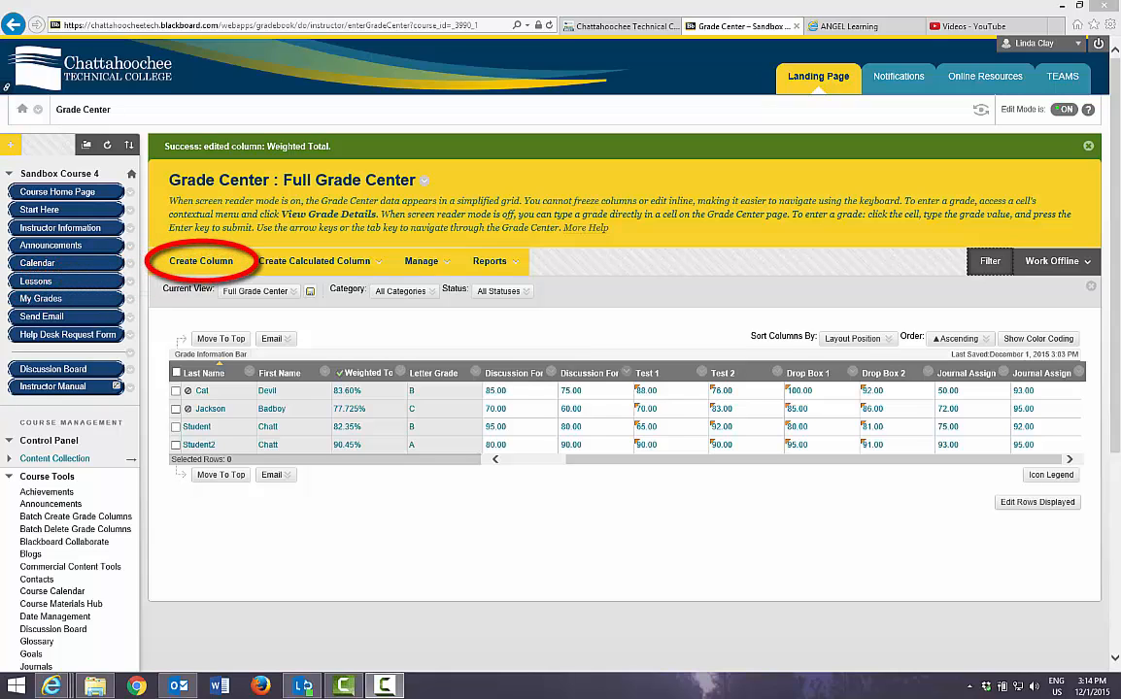
- Create a grade column named "Extra Credit" with 0 points possible and submit it
{"action": "left_click", "coordinate": [207, 267]}
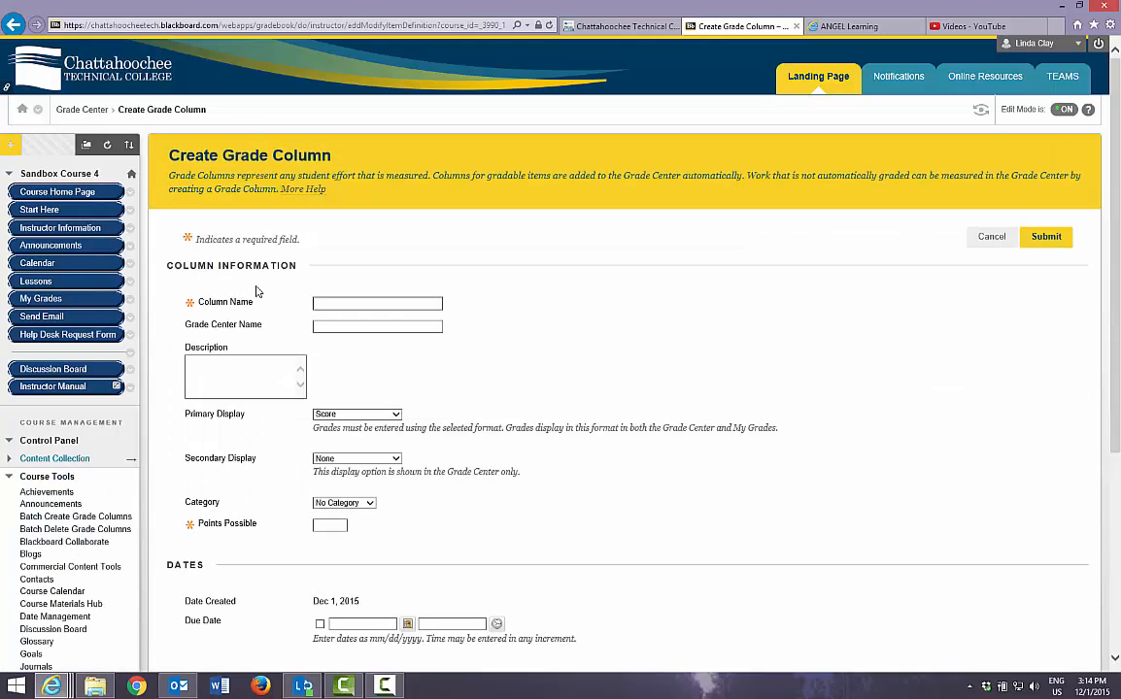
{"action": "type", "text": "Extra Credit"}
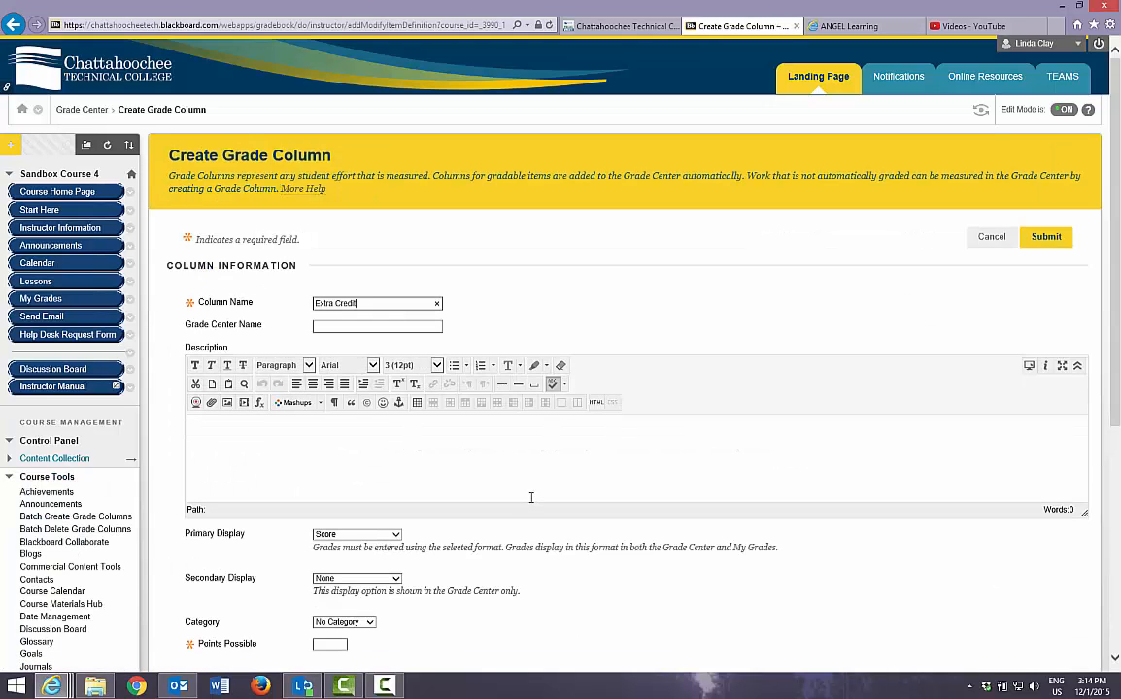
{"action": "scroll", "coordinate": [530, 498], "scroll_direction": "down", "scroll_amount": 3}
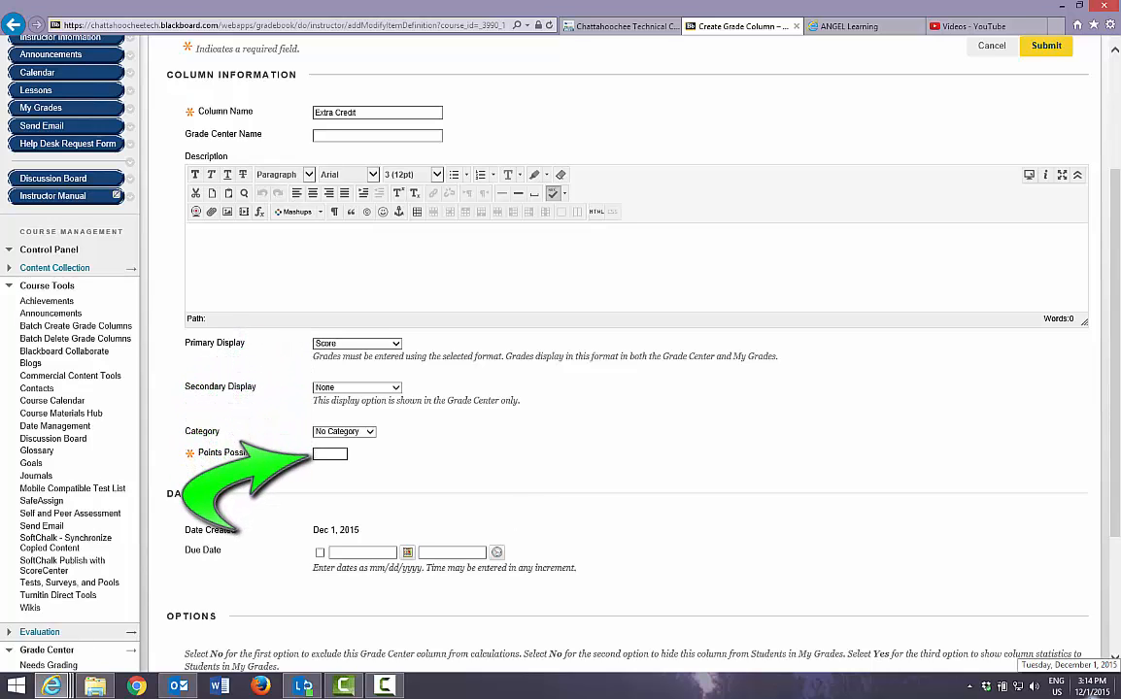
{"action": "type", "text": "0"}
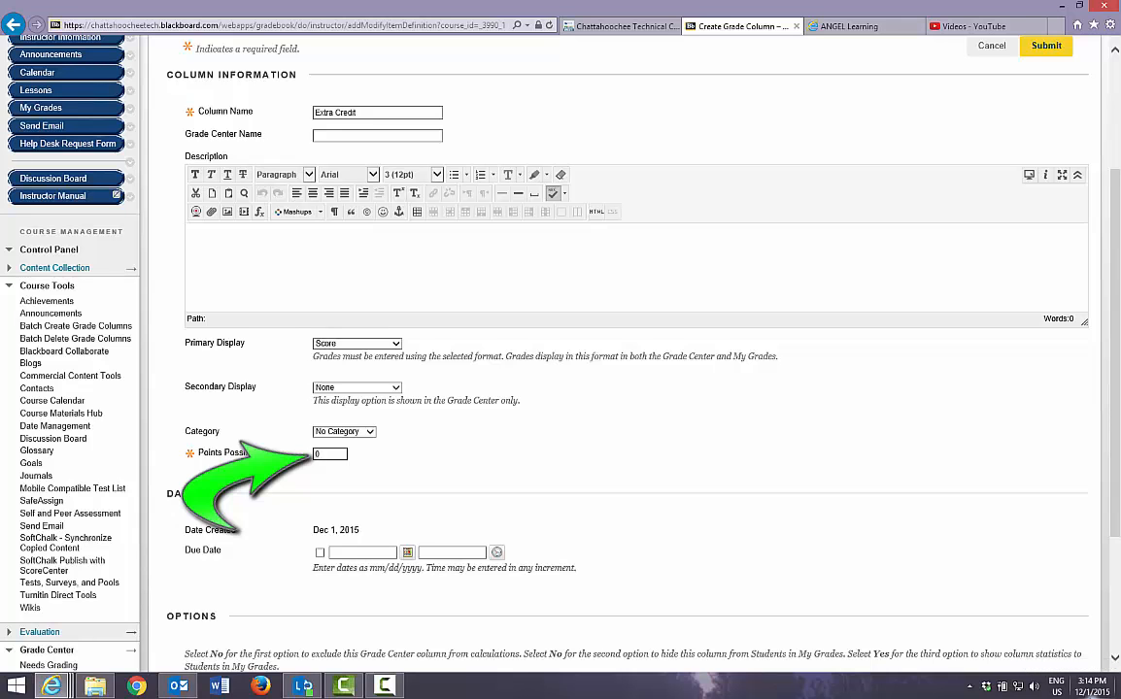
{"action": "scroll", "coordinate": [833, 594], "scroll_direction": "down", "scroll_amount": 2}
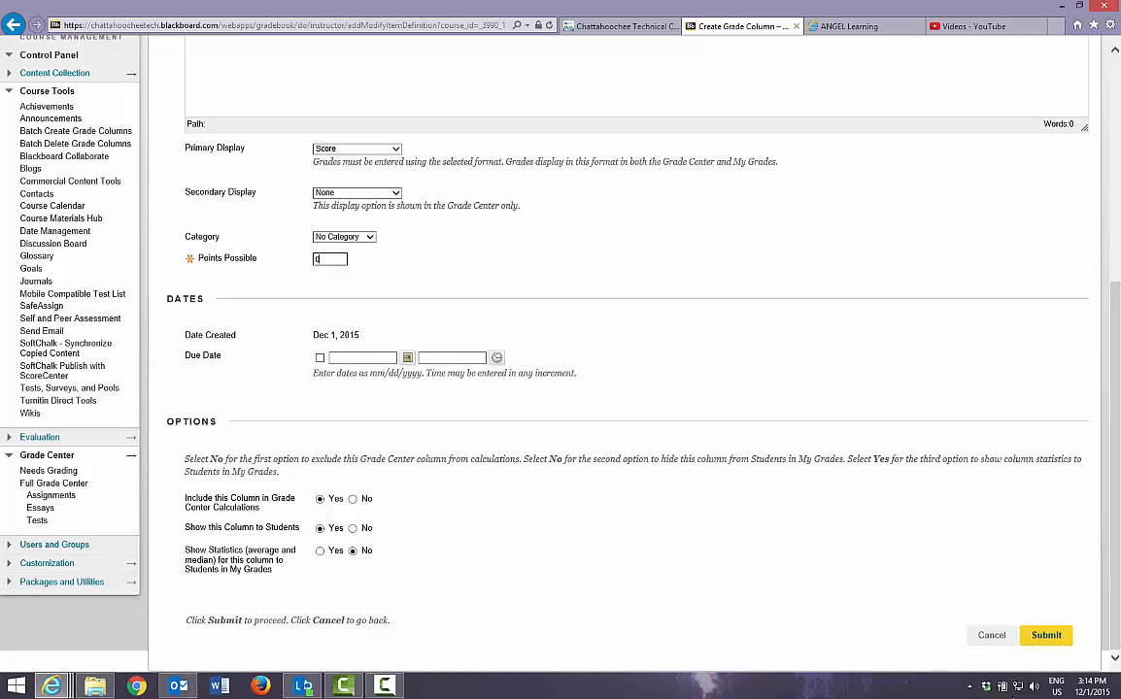
{"action": "left_click", "coordinate": [1046, 636]}
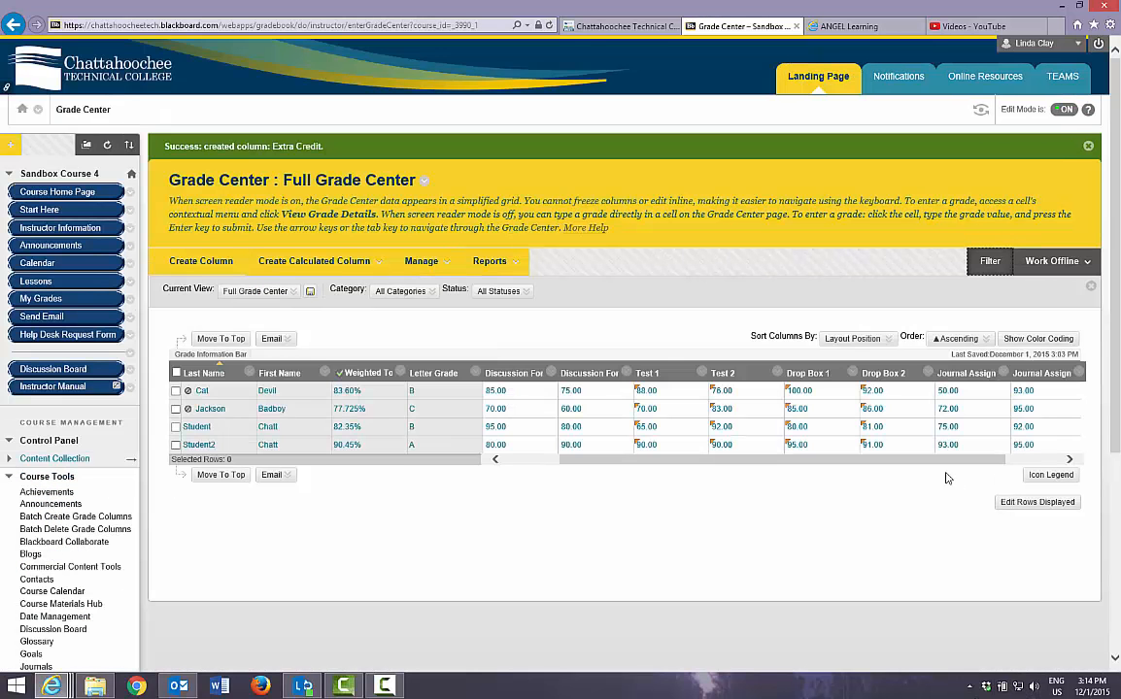
{"action": "left_click_drag", "start_coordinate": [925, 460], "coordinate": [1053, 467]}
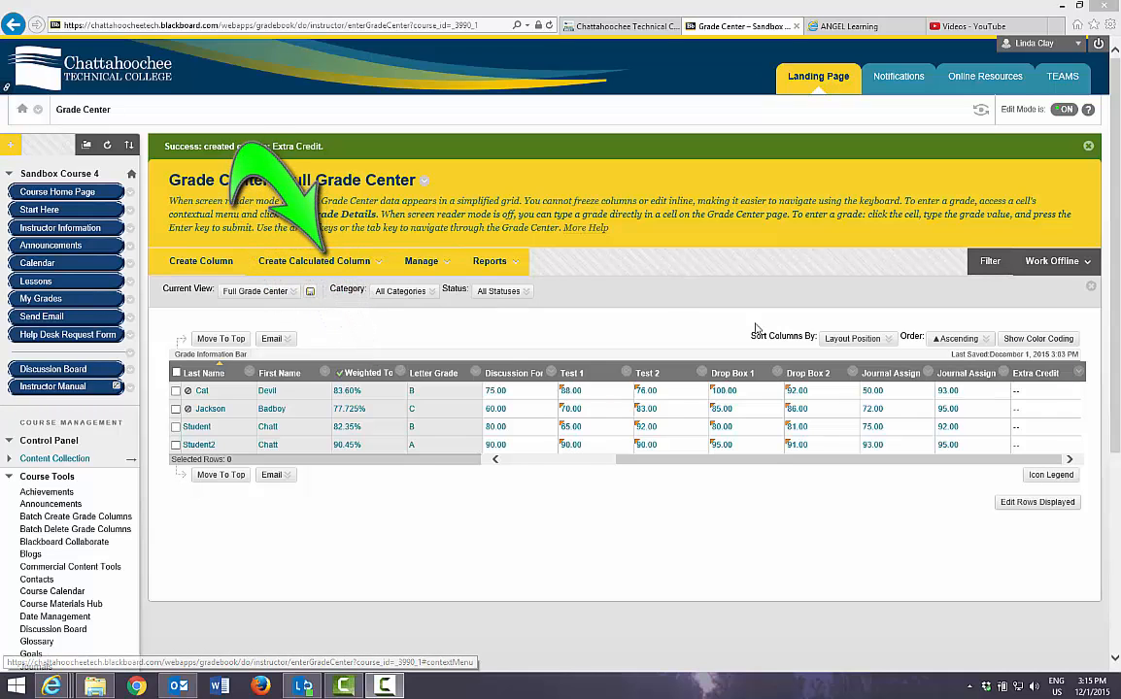
- Start a calculated total column named "Final Grade with Extra Credit" with Percentage as its primary display
{"action": "left_click", "coordinate": [327, 262]}
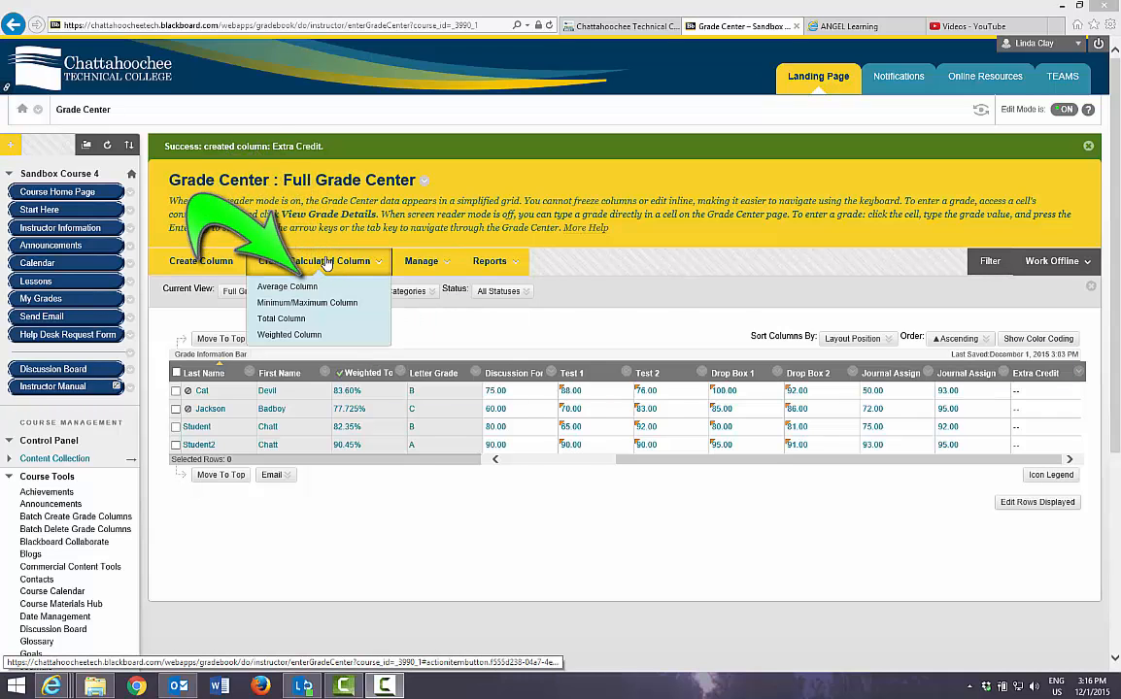
{"action": "left_click", "coordinate": [293, 319]}
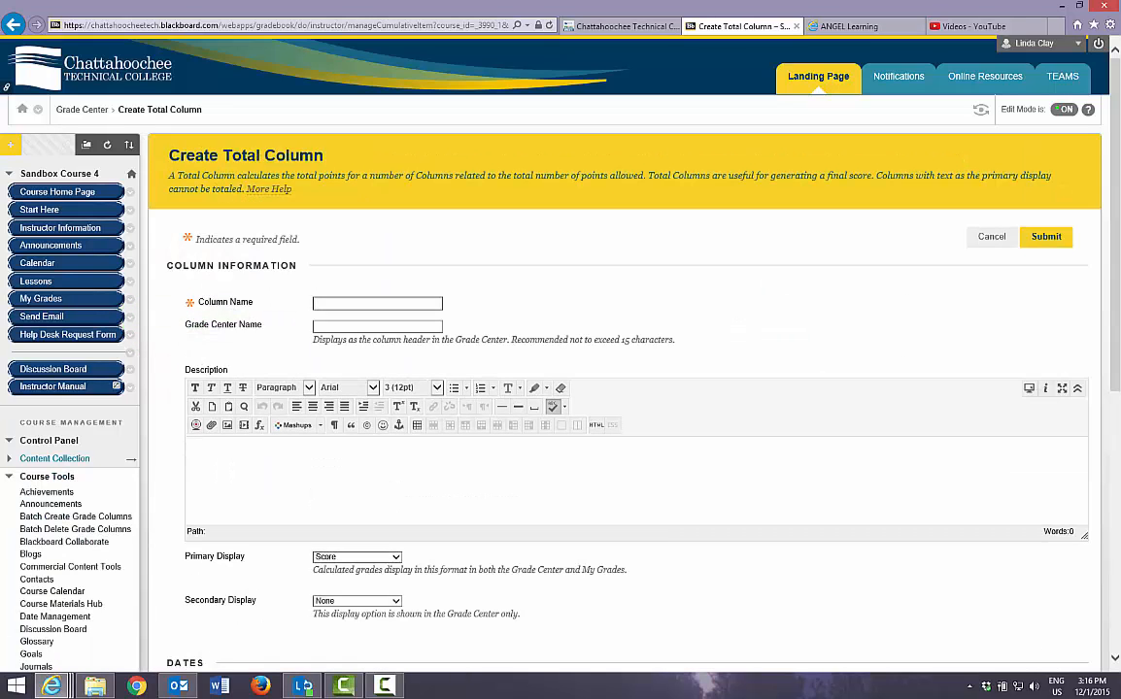
{"action": "type", "text": "Final Grade with Extra Credit"}
{"action": "scroll", "coordinate": [776, 586], "scroll_direction": "down", "scroll_amount": 2}
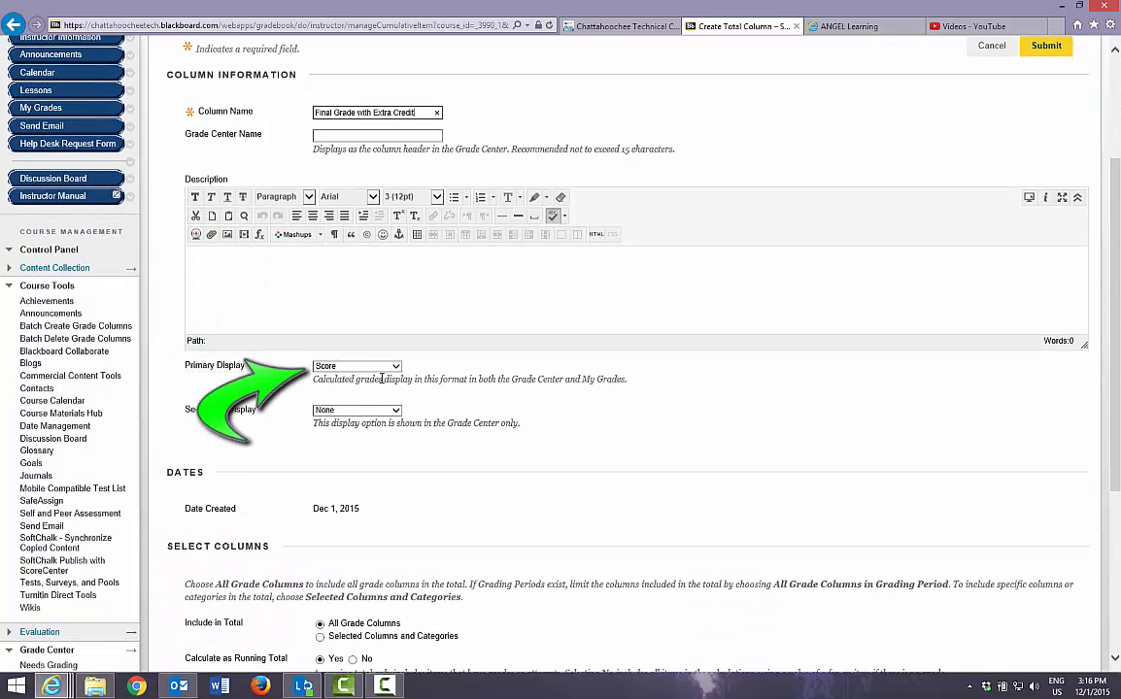
{"action": "left_click", "coordinate": [390, 367]}
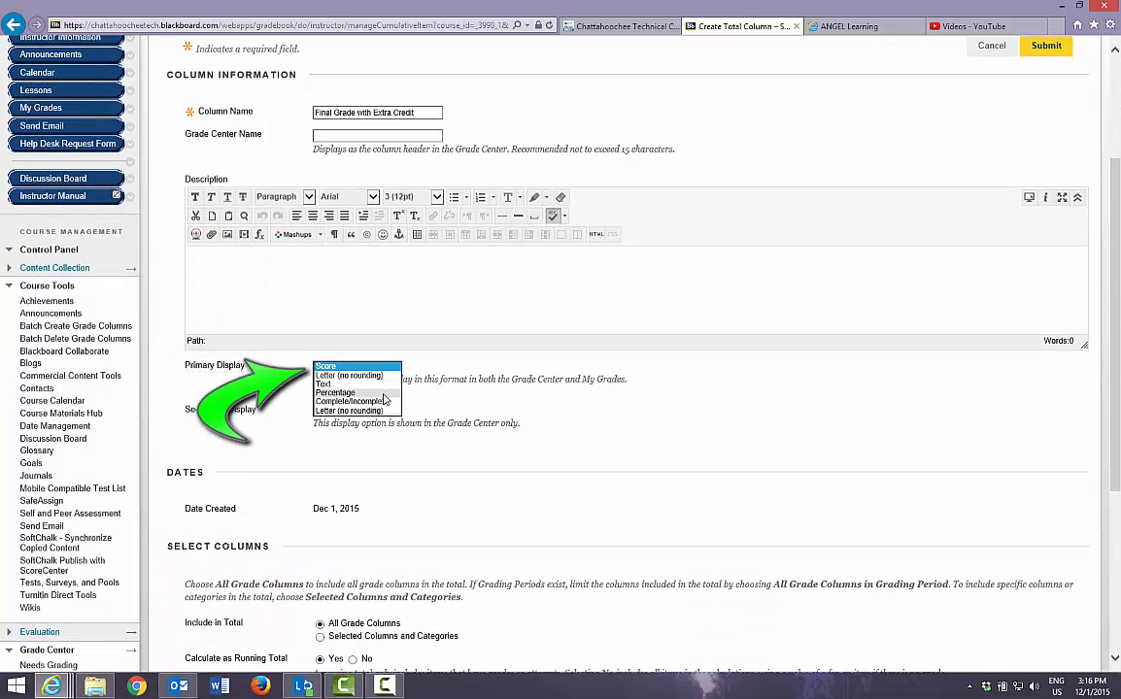
{"action": "left_click", "coordinate": [379, 392]}
{"action": "scroll", "coordinate": [782, 480], "scroll_direction": "down", "scroll_amount": 1}
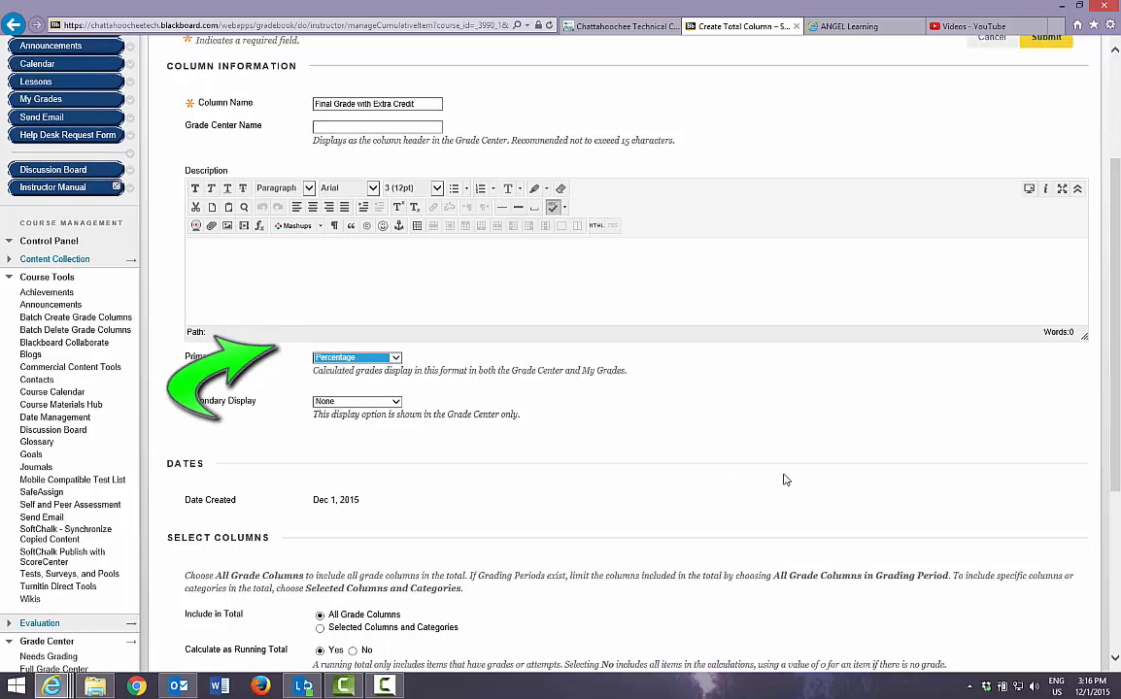
- Include only the selected columns Weighted Total and Extra Credit in the total, and submit the new column
{"action": "scroll", "coordinate": [785, 480], "scroll_direction": "down", "scroll_amount": 3}
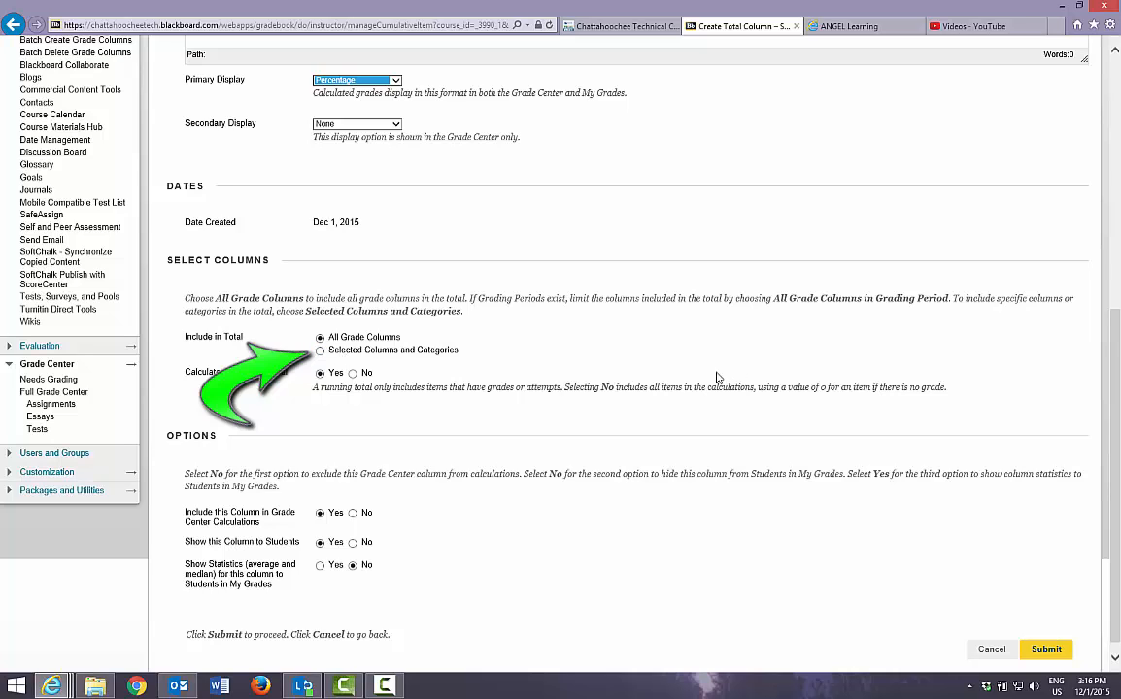
{"action": "left_click", "coordinate": [320, 351]}
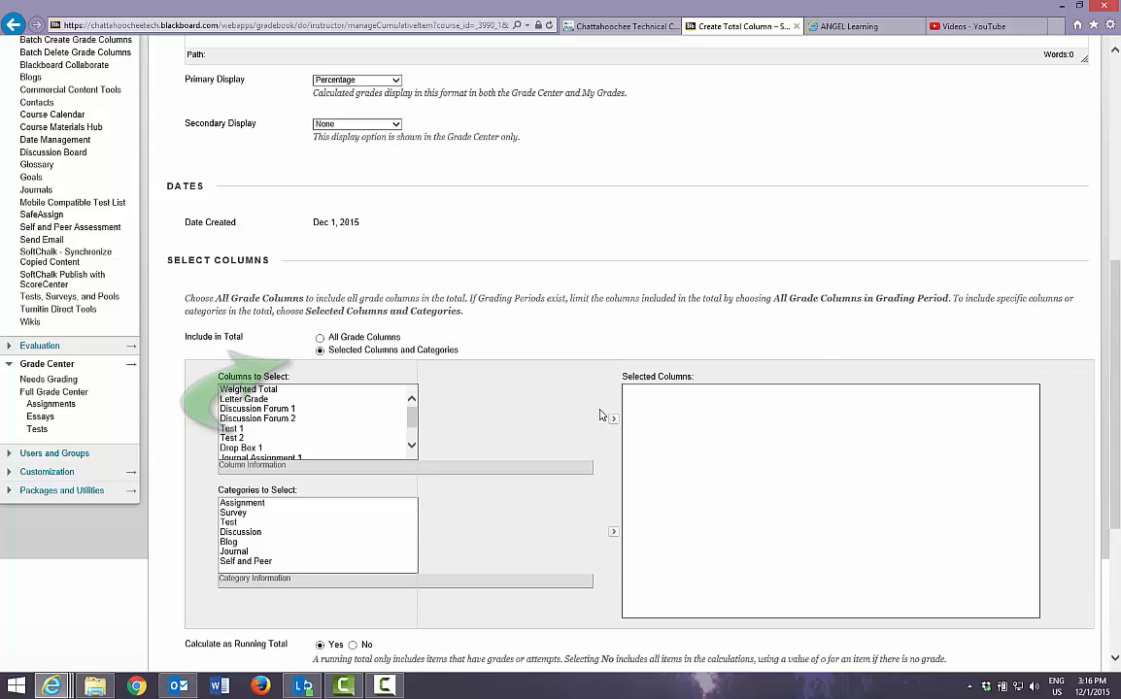
{"action": "left_click", "coordinate": [265, 391]}
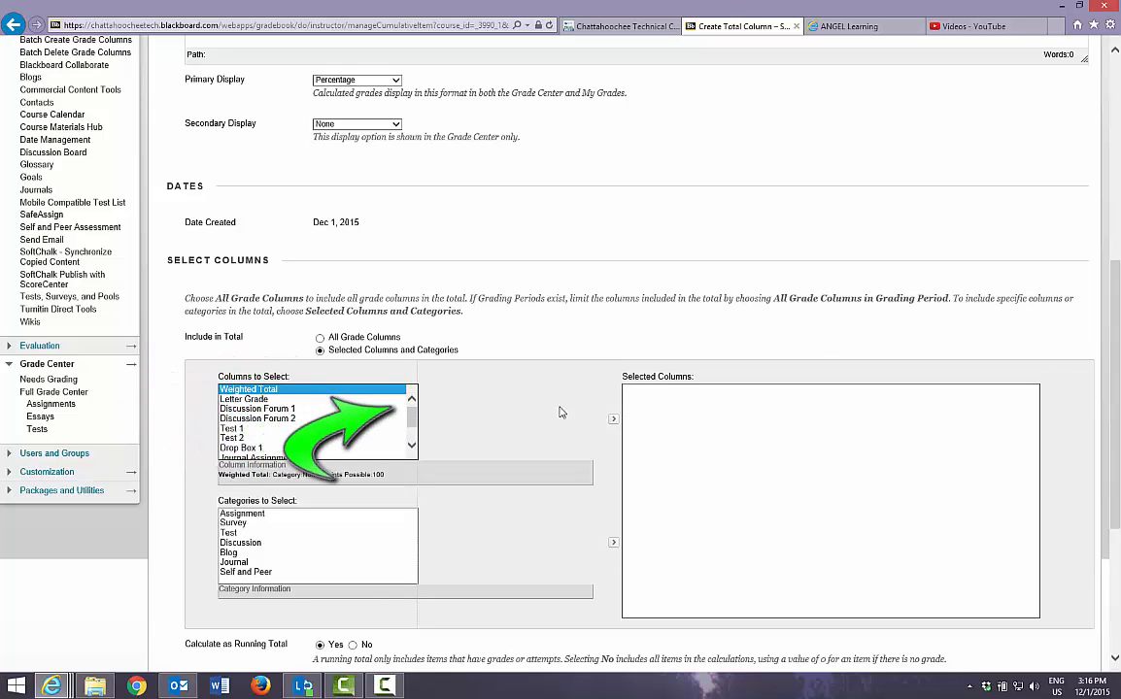
{"action": "left_click", "coordinate": [613, 420]}
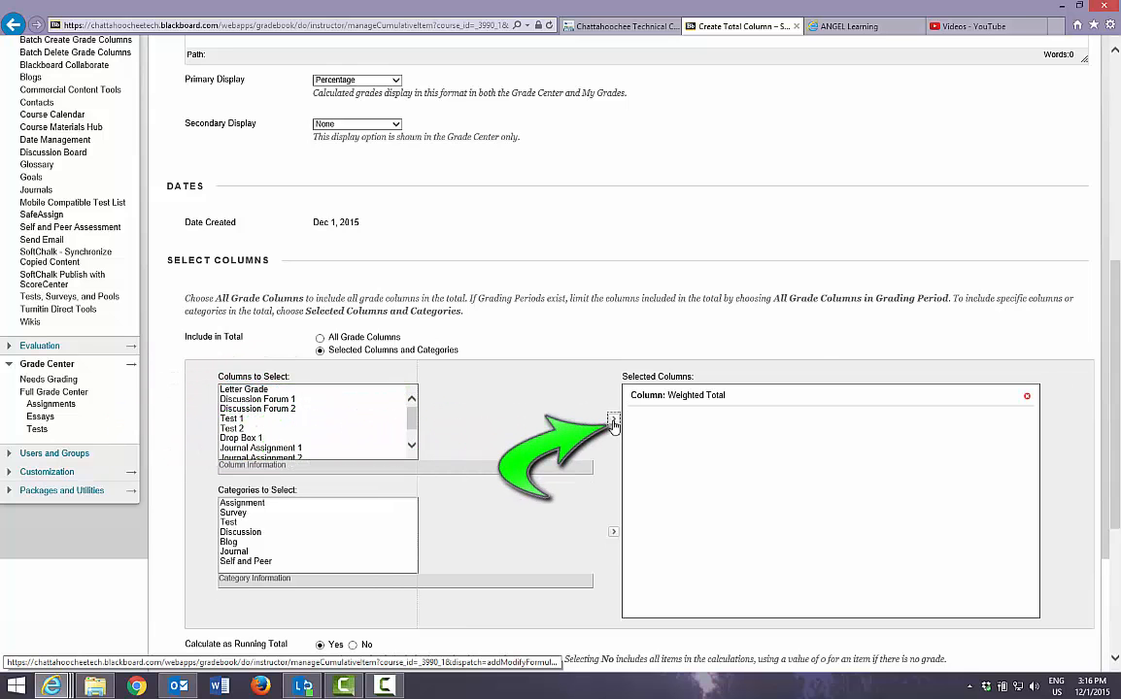
{"action": "left_click_drag", "start_coordinate": [414, 418], "coordinate": [409, 440]}
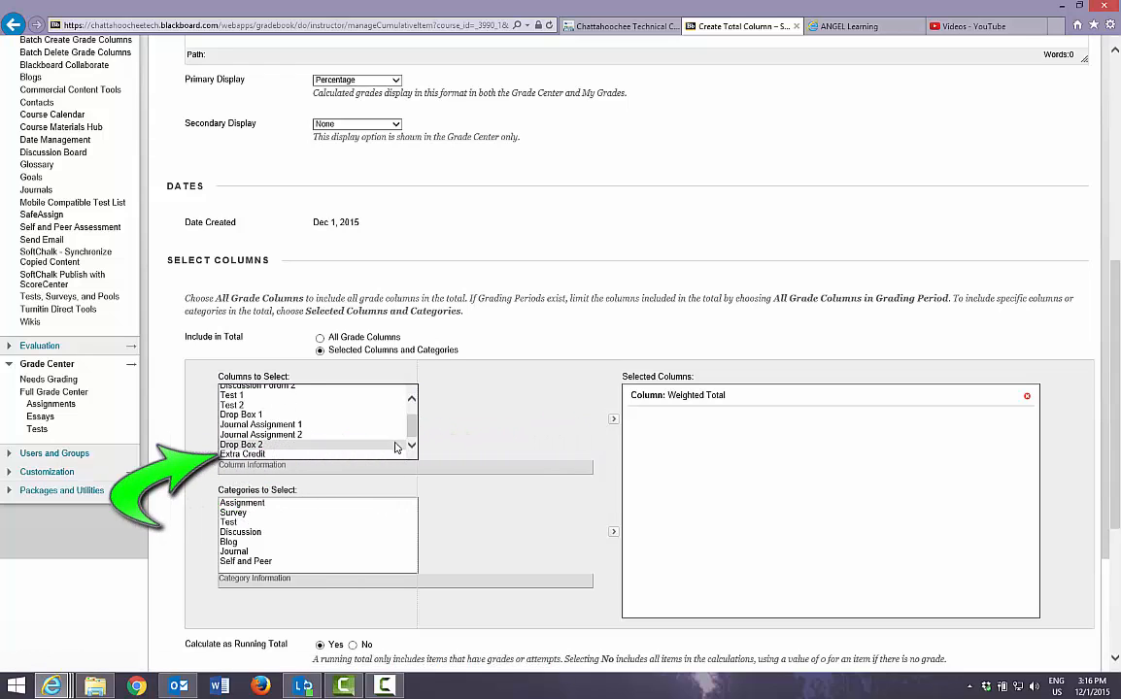
{"action": "left_click", "coordinate": [398, 452]}
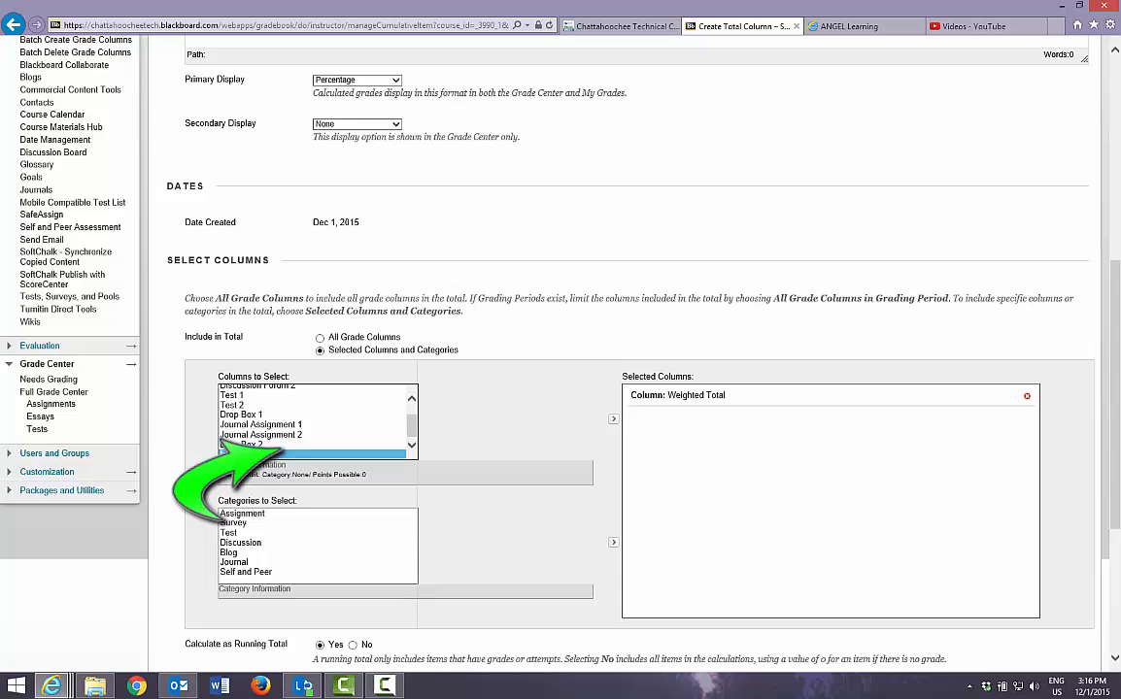
{"action": "left_click", "coordinate": [612, 419]}
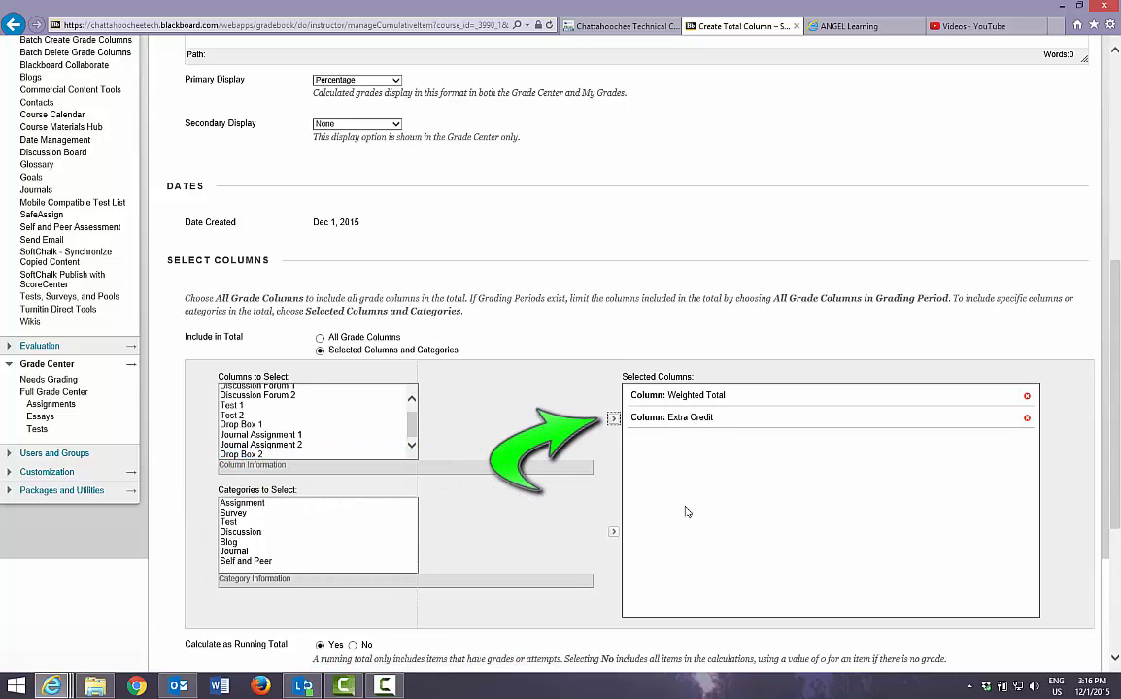
{"action": "scroll", "coordinate": [685, 512], "scroll_direction": "down", "scroll_amount": 3}
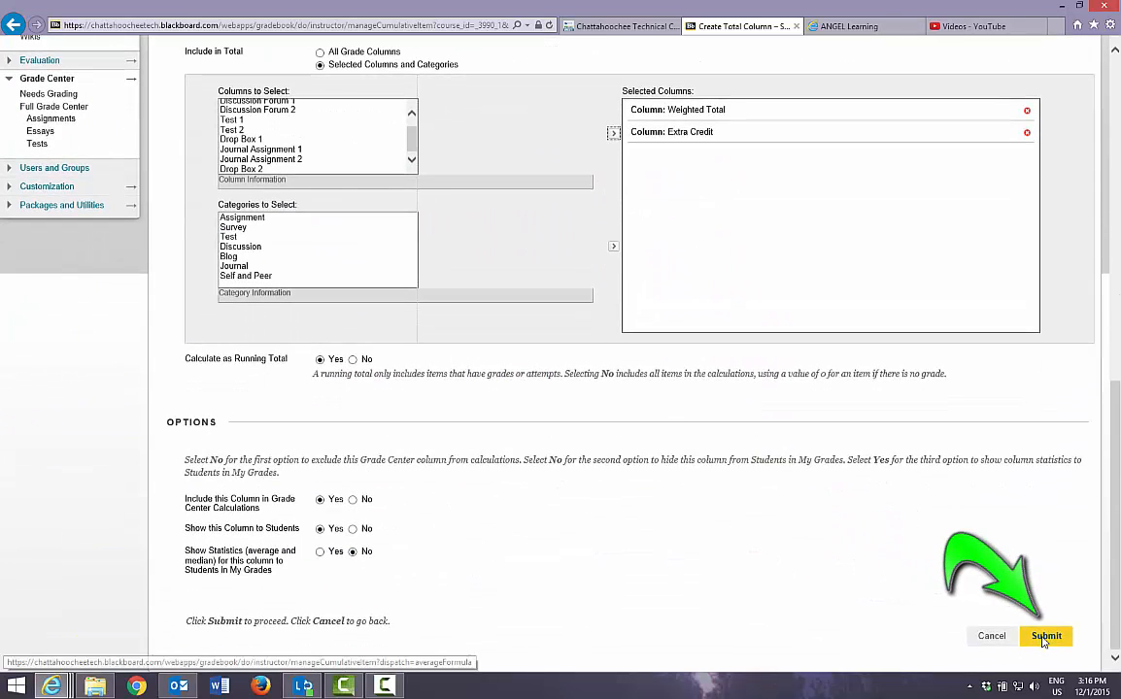
{"action": "left_click", "coordinate": [1044, 637]}
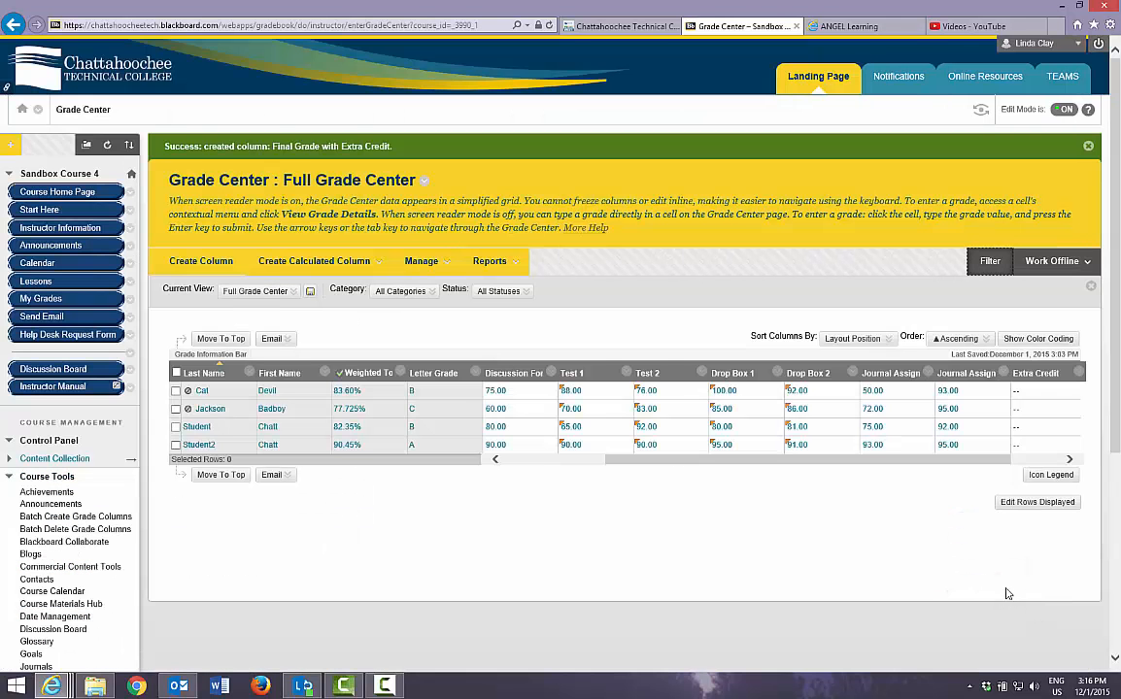
{"action": "left_click_drag", "start_coordinate": [961, 462], "coordinate": [1013, 463]}
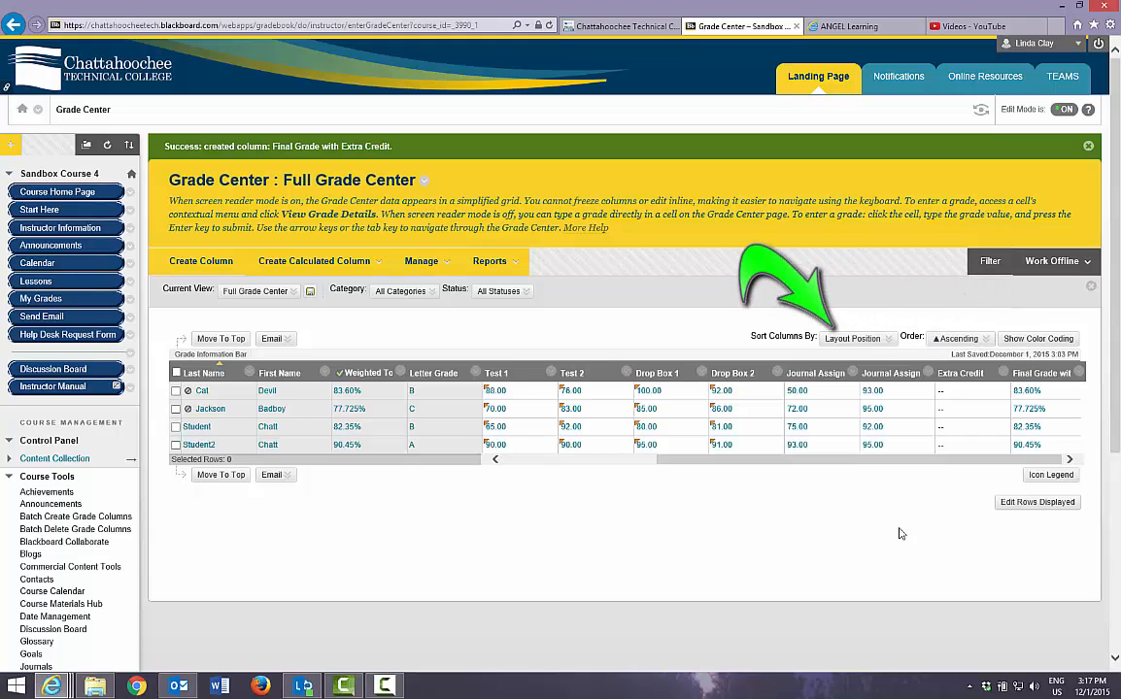
- In Column Organization, move Final Grade with Extra Credit into the frozen columns between Weighted Total and Letter Grade, and submit
{"action": "left_click", "coordinate": [425, 262]}
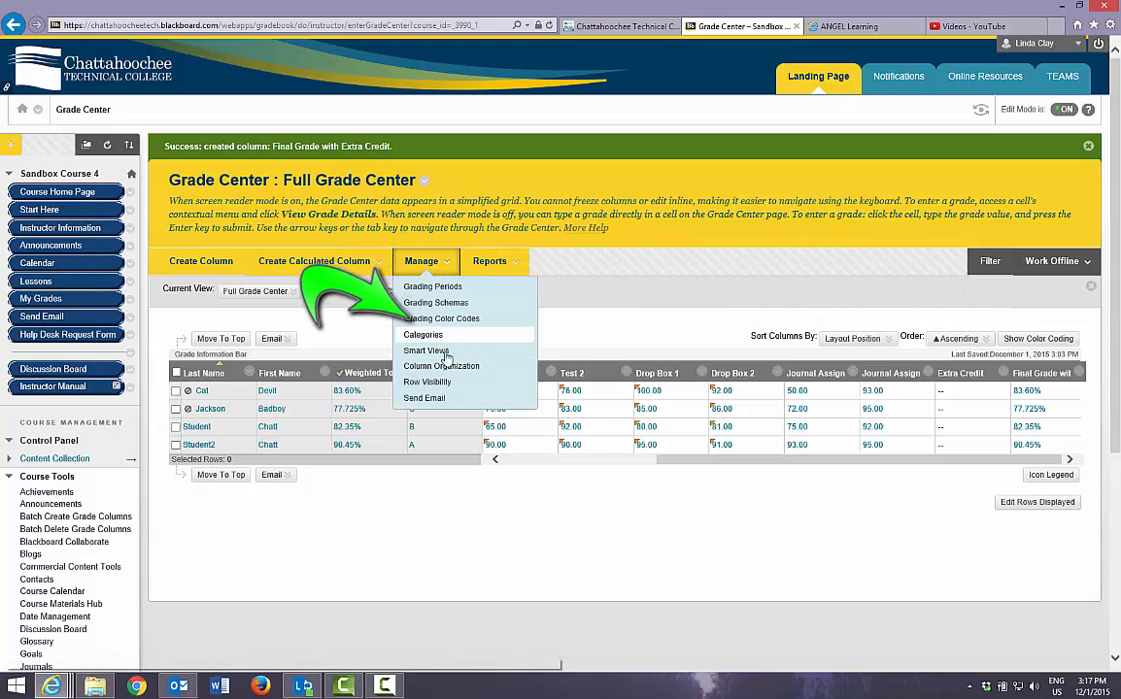
{"action": "left_click", "coordinate": [442, 366]}
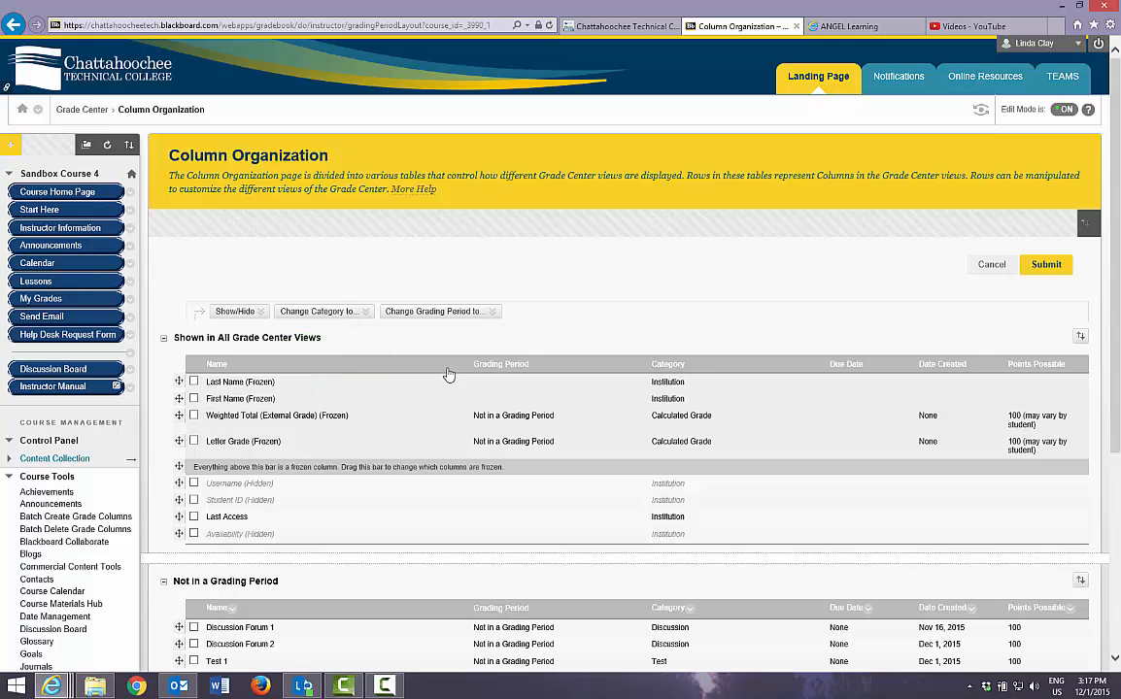
{"action": "scroll", "coordinate": [448, 374], "scroll_direction": "down", "scroll_amount": 3}
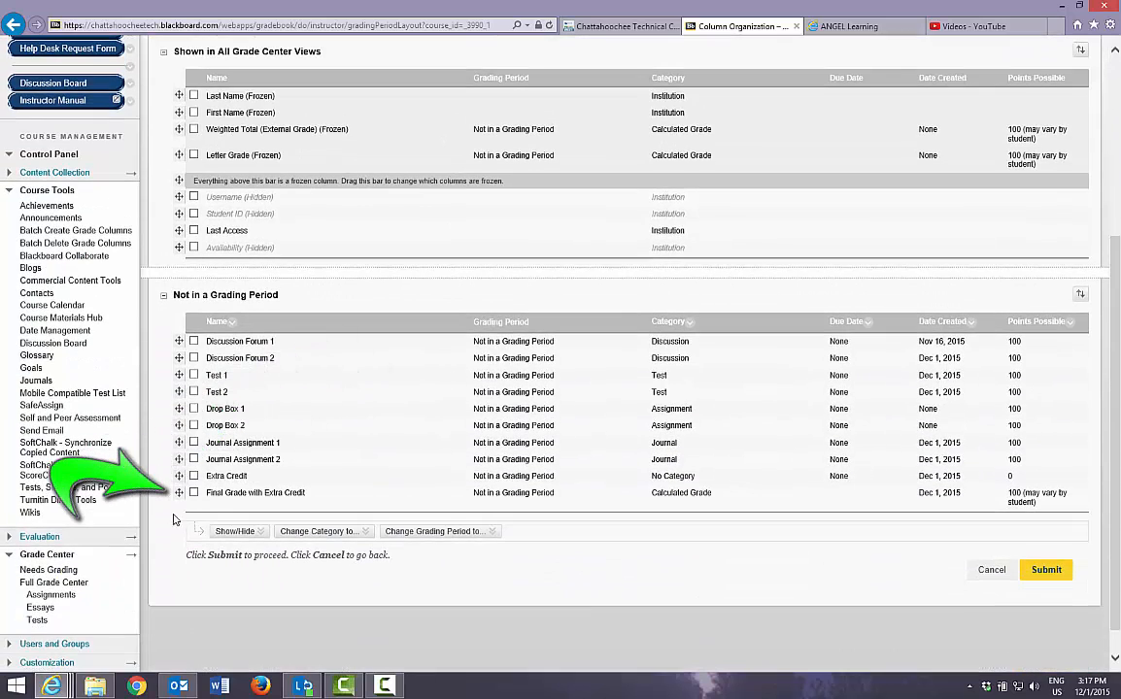
{"action": "left_click_drag", "start_coordinate": [179, 493], "coordinate": [211, 142]}
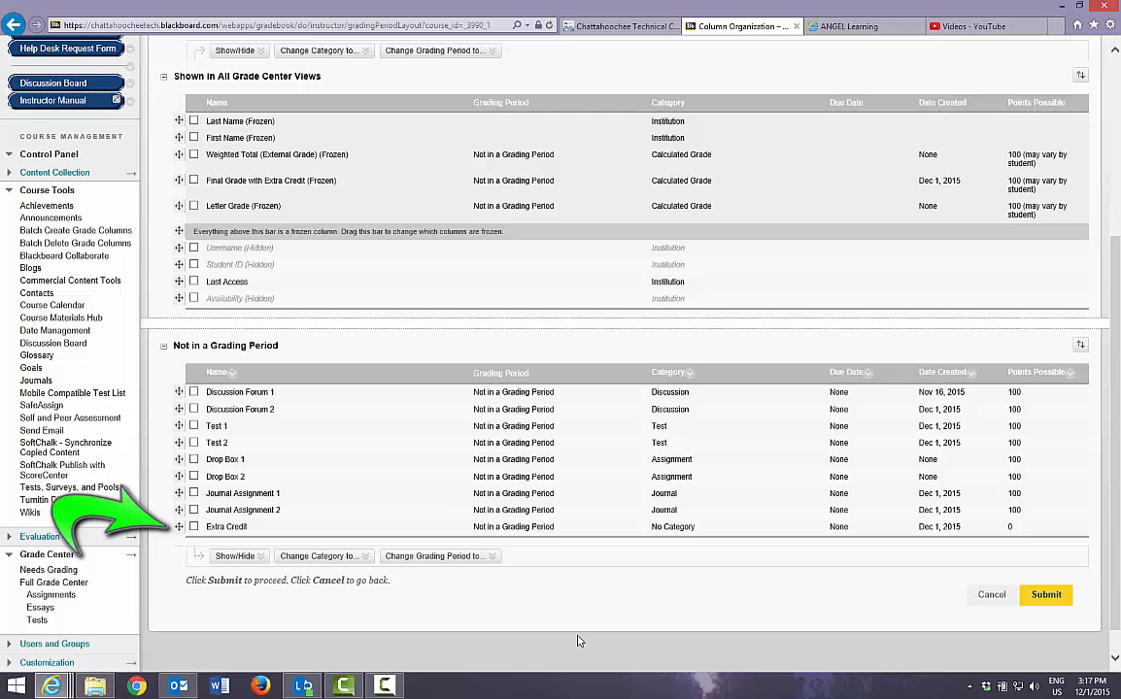
{"action": "left_click", "coordinate": [1067, 604]}
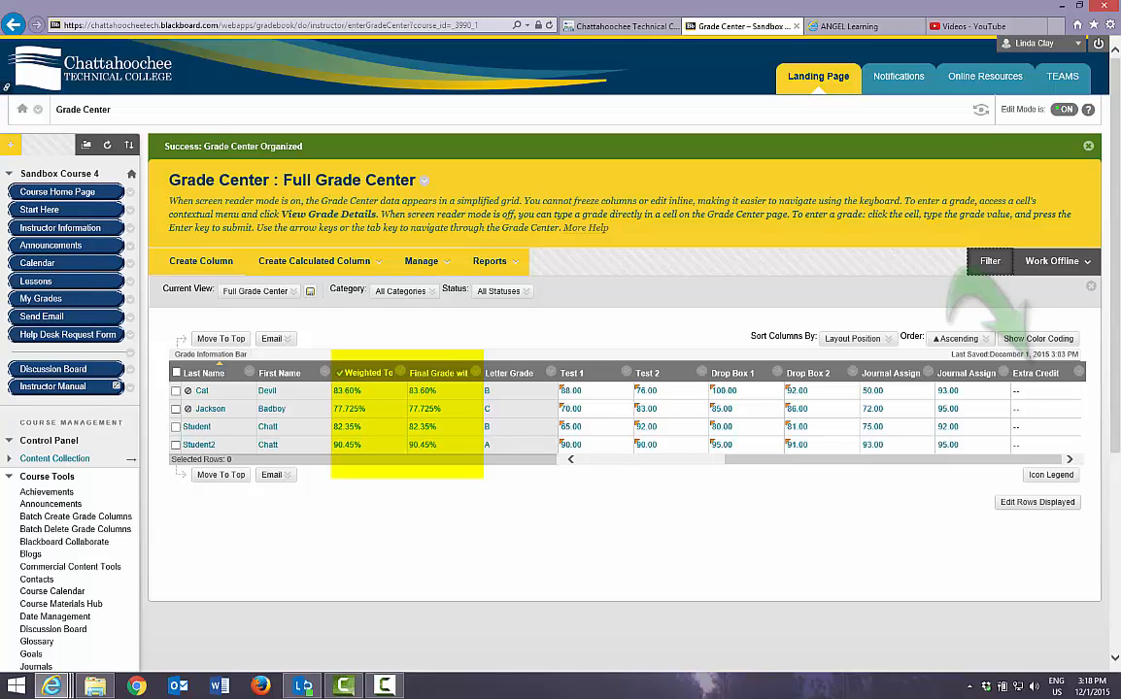
- Enter Extra Credit grades of 3 for the first listed student and 2 for the second
{"action": "left_click", "coordinate": [1036, 393]}
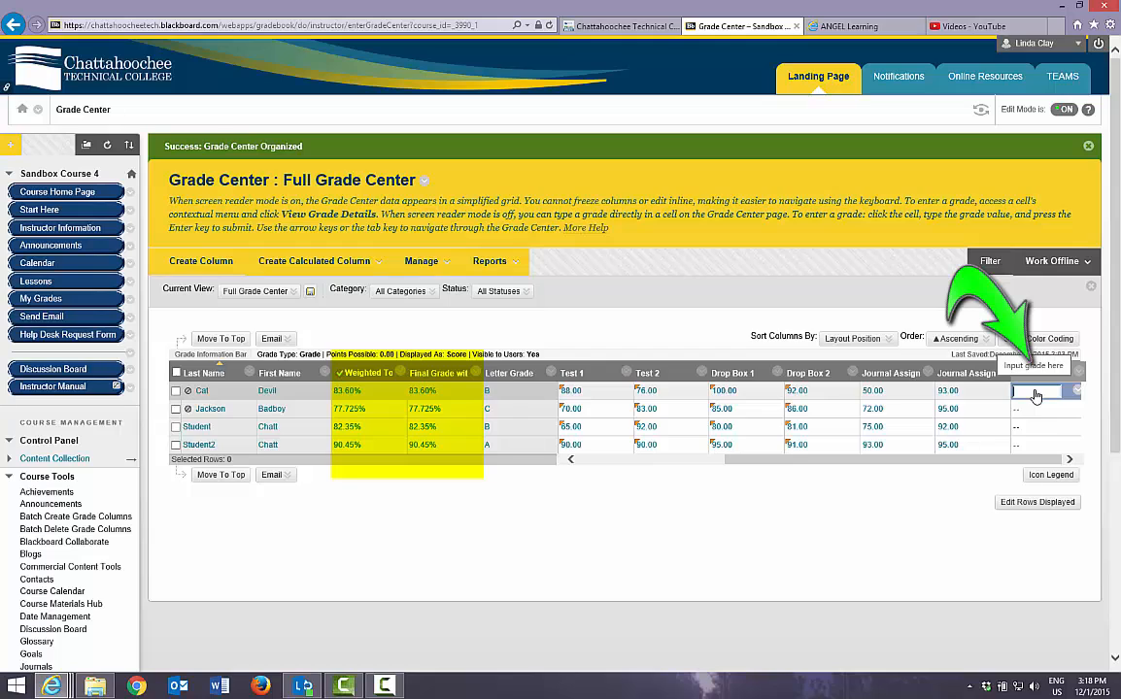
{"action": "type", "text": "3"}
{"action": "key", "text": "Return"}
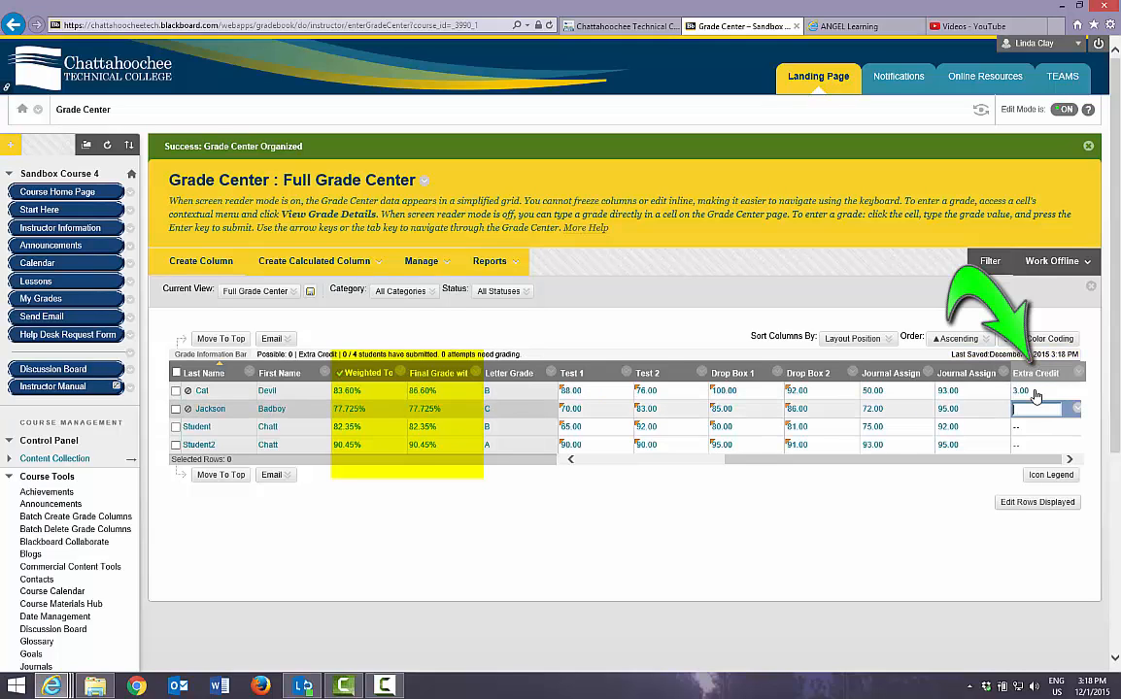
{"action": "type", "text": "2"}
{"action": "key", "text": "Return"}
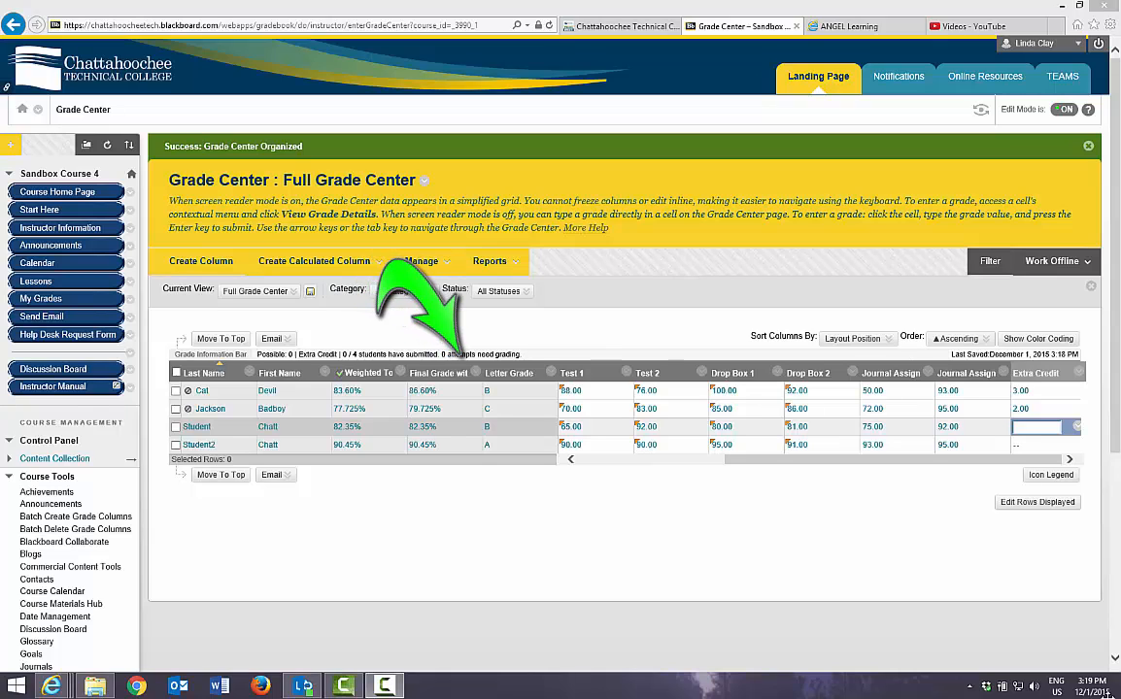
- Set the Final Grade with Extra Credit column as the external grade
{"action": "left_click", "coordinate": [477, 375]}
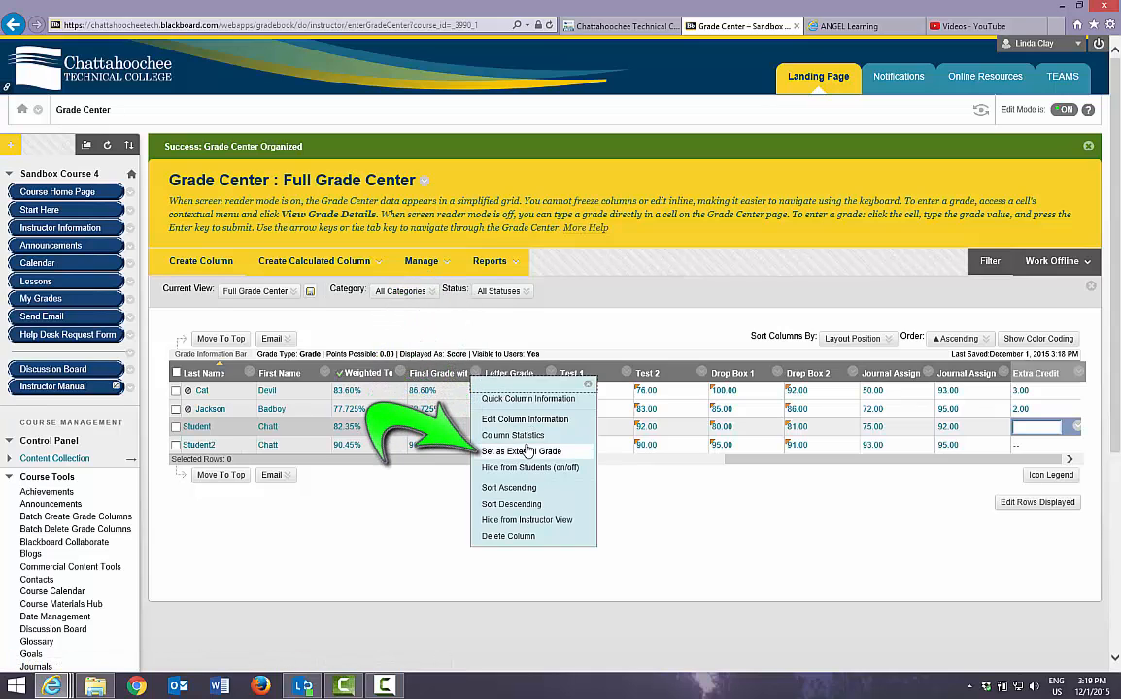
{"action": "left_click", "coordinate": [527, 452]}
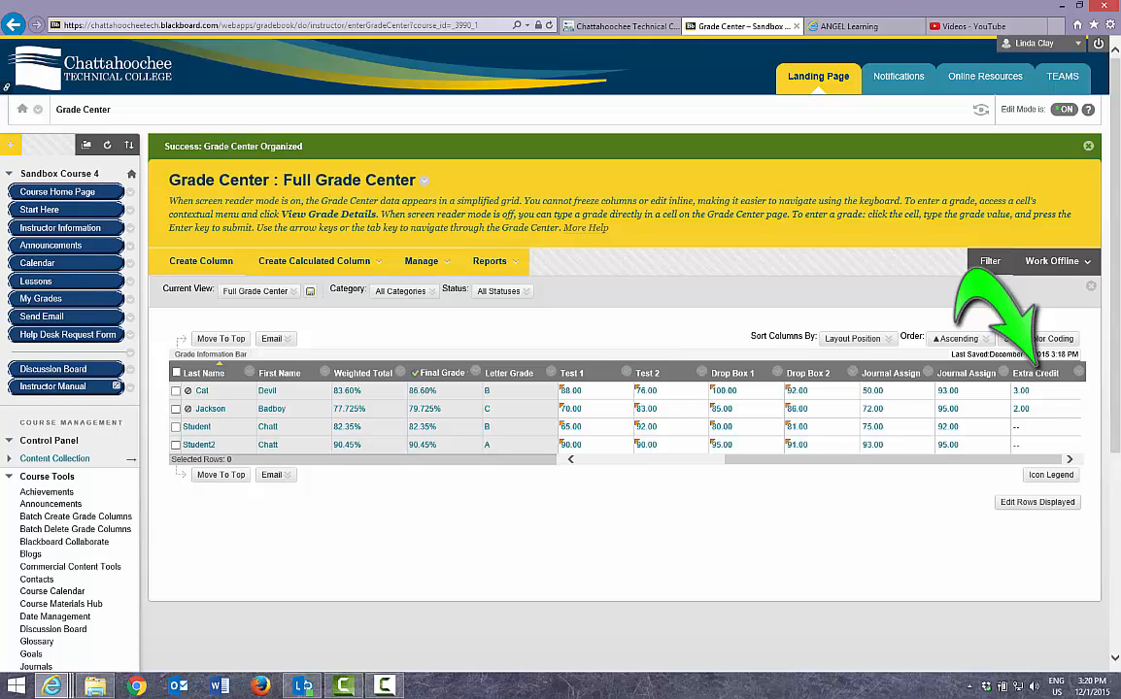
- Enter an Extra Credit grade of 0 for each of the last two listed students
{"action": "left_click", "coordinate": [1037, 427]}
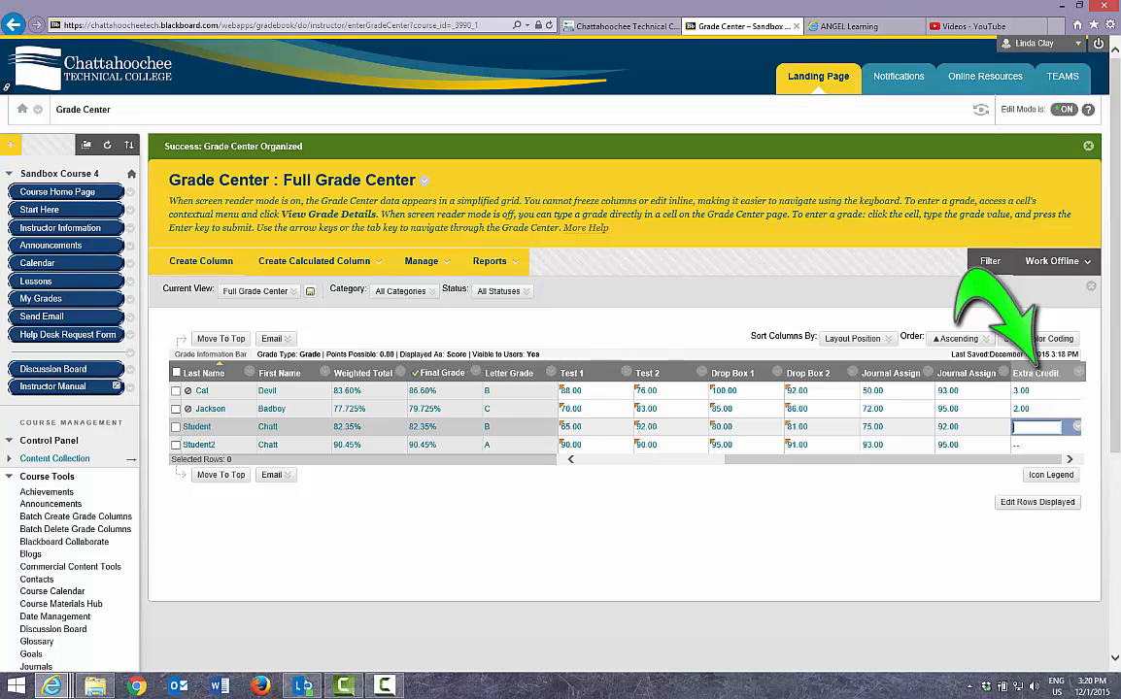
{"action": "type", "text": "0"}
{"action": "key", "text": "Return"}
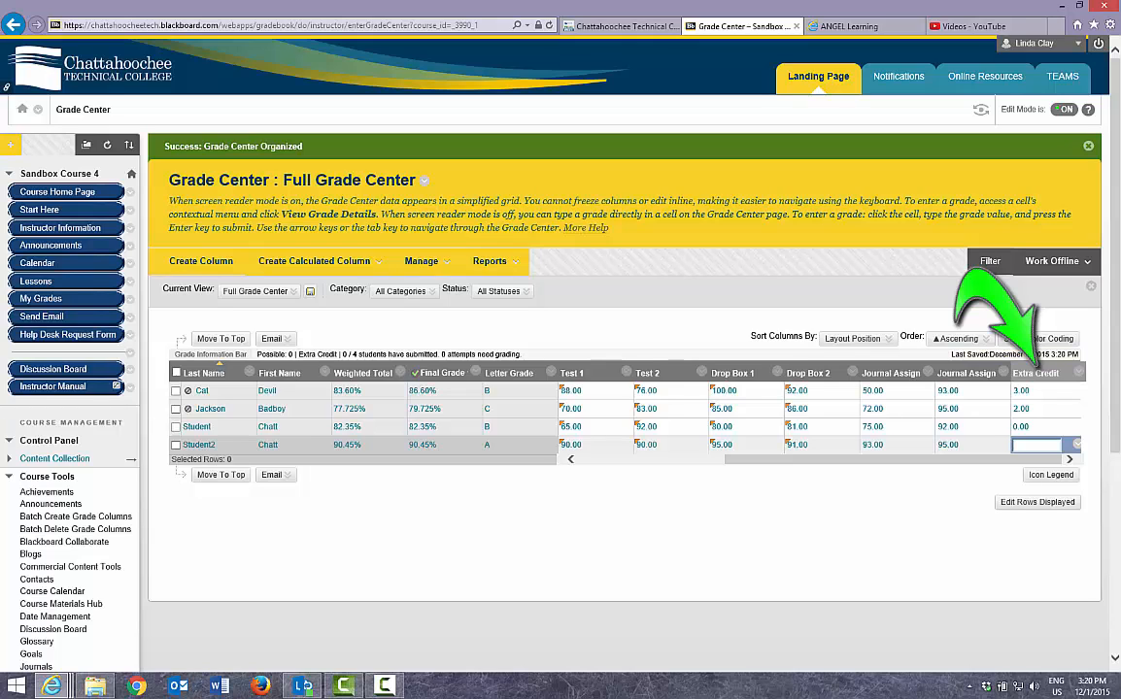
{"action": "type", "text": "0"}
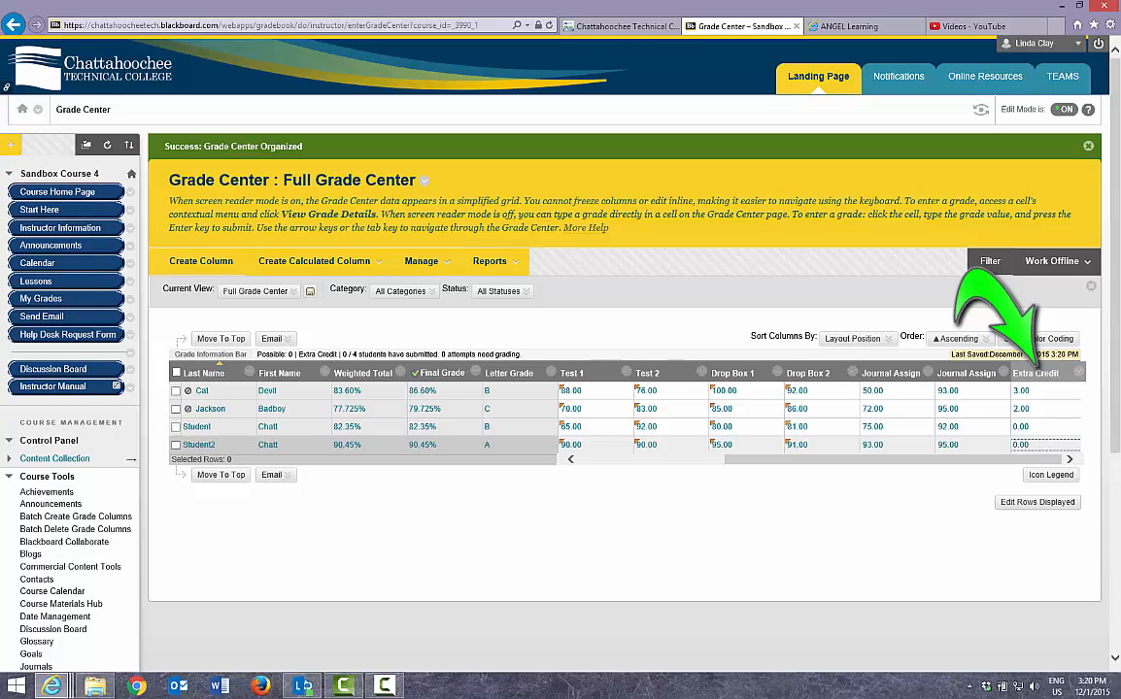
- Commit the Extra Credit grade entered for the last listed student
{"action": "key", "text": "Return"}
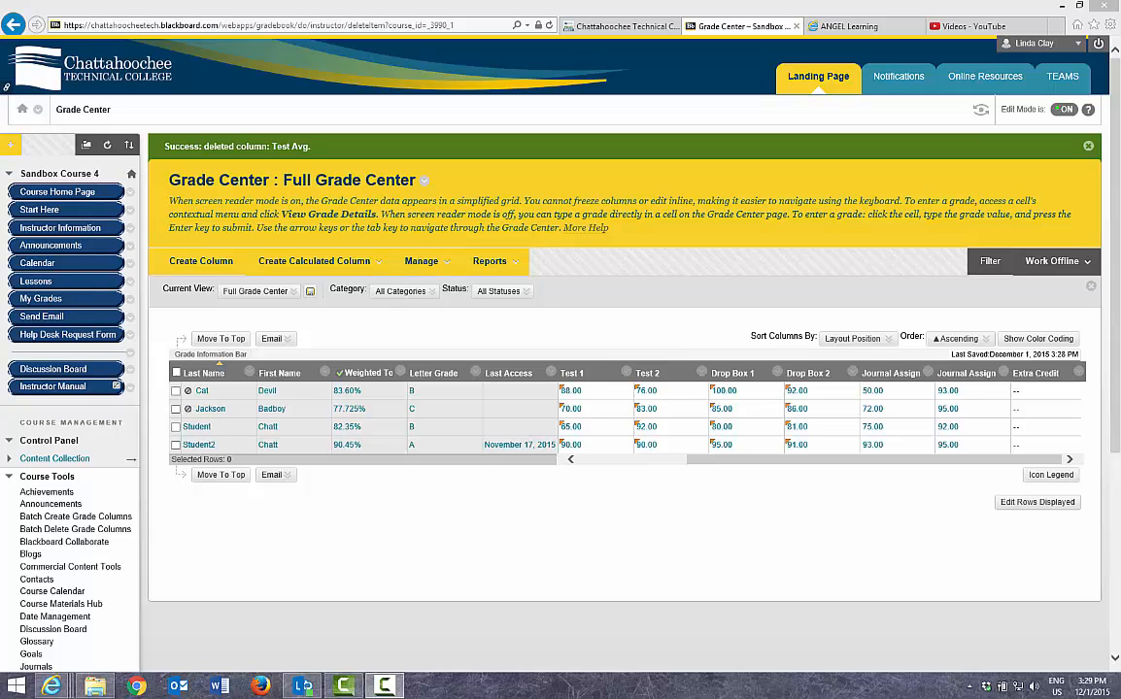
- Start a calculated average column and name it Test Avg
{"action": "left_click", "coordinate": [330, 262]}
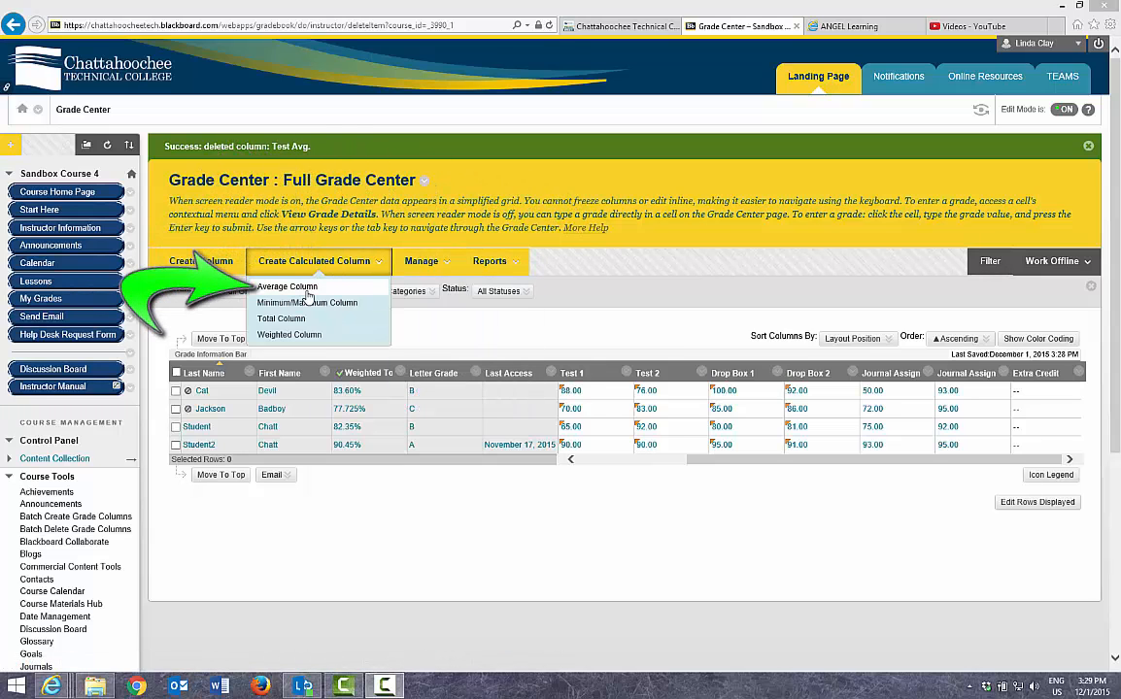
{"action": "left_click", "coordinate": [306, 291]}
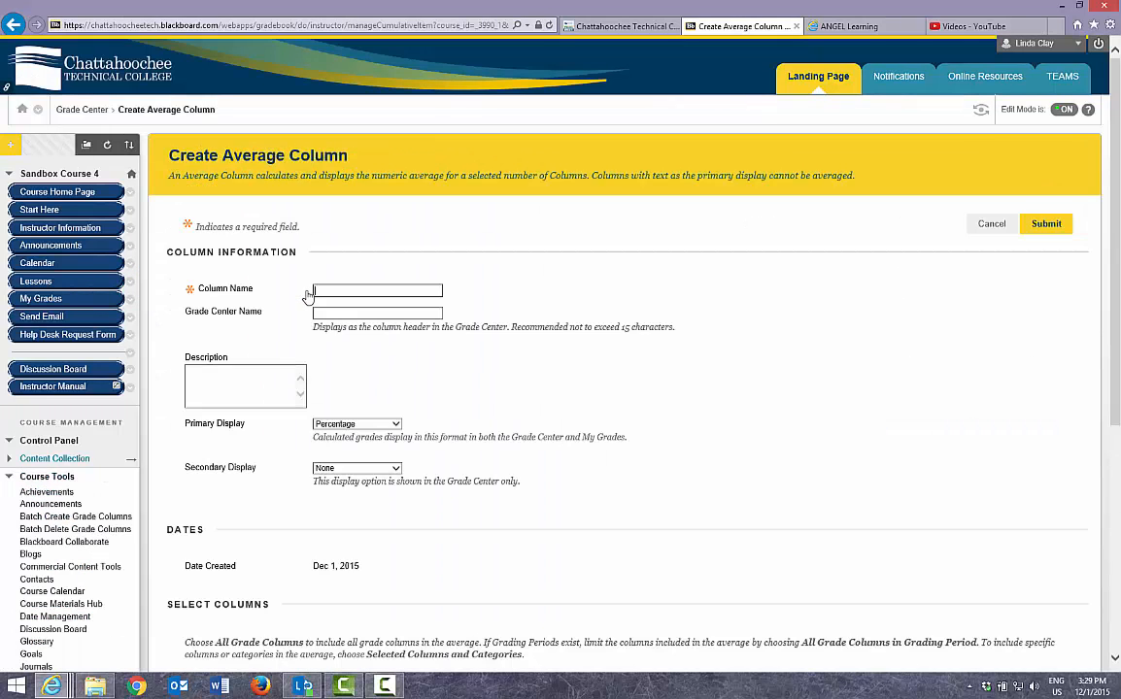
{"action": "type", "text": "Test Avg"}
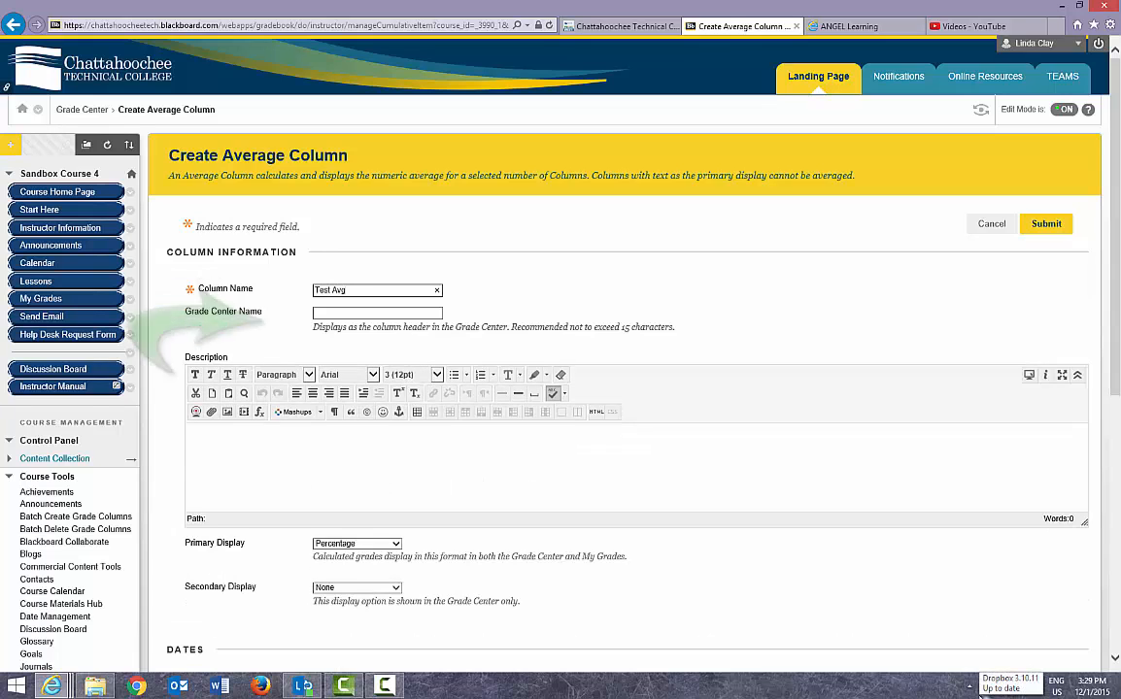
- Limit the Test Avg average to the Test 1 and Test 2 columns, submit it, and bring the new column into view
{"action": "scroll", "coordinate": [1104, 346], "scroll_direction": "down", "scroll_amount": 5}
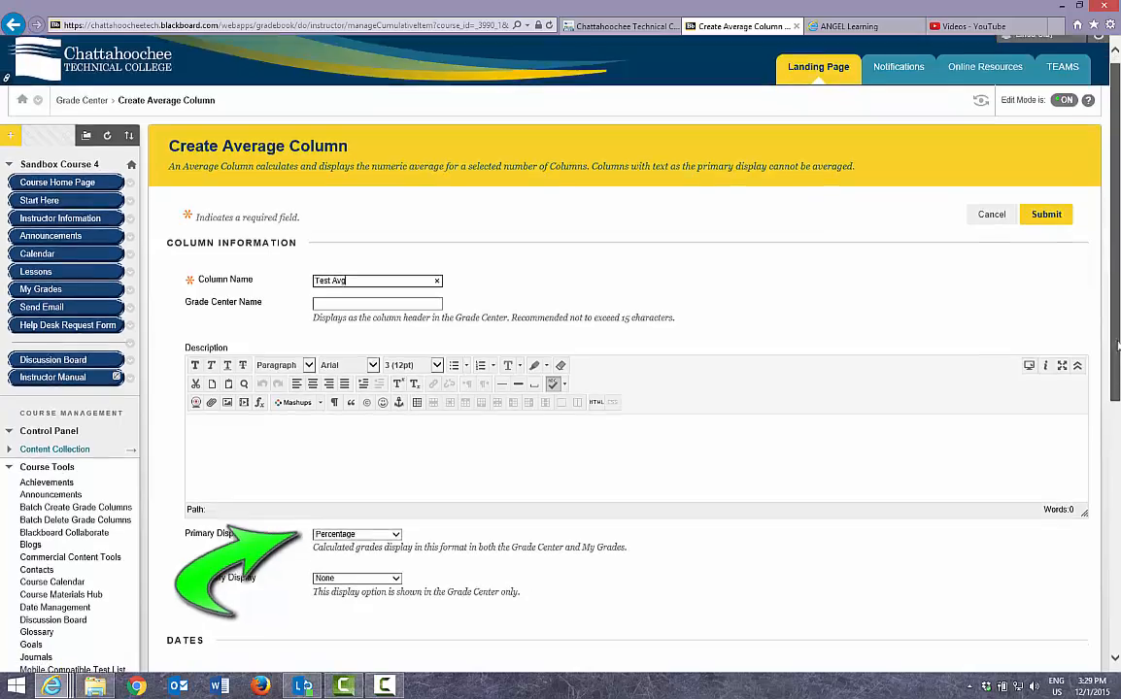
{"action": "scroll", "coordinate": [1105, 347], "scroll_direction": "down", "scroll_amount": 2}
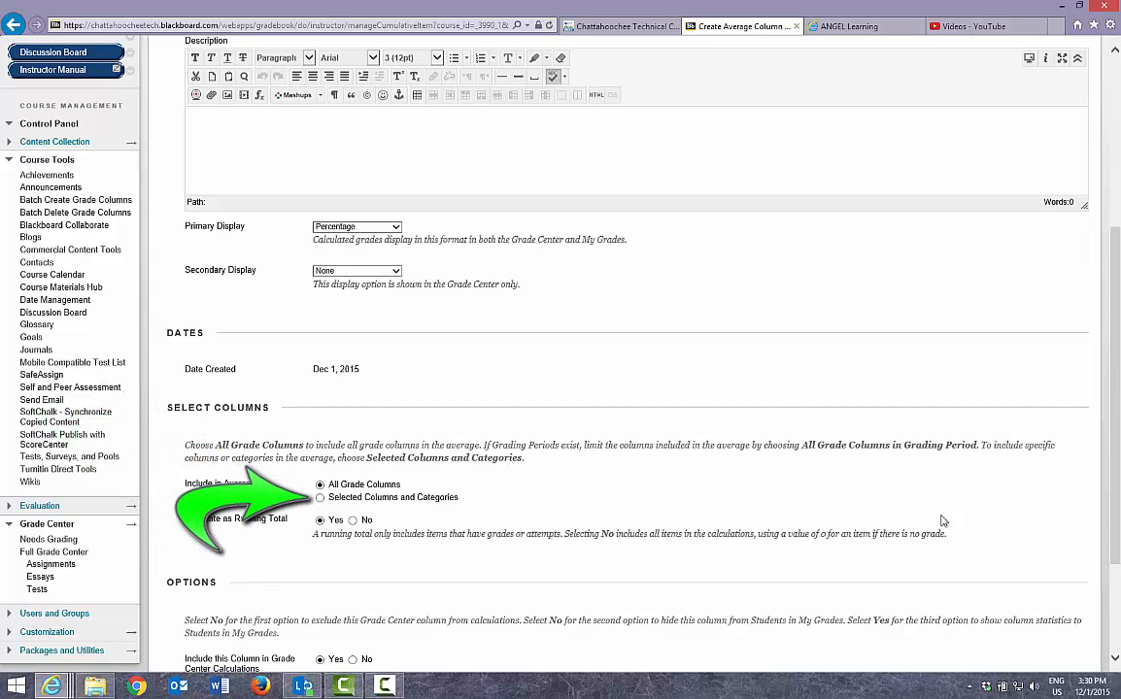
{"action": "left_click", "coordinate": [320, 498]}
{"action": "scroll", "coordinate": [323, 502], "scroll_direction": "down", "scroll_amount": 1}
{"action": "scroll", "coordinate": [236, 456], "scroll_direction": "down", "scroll_amount": 1}
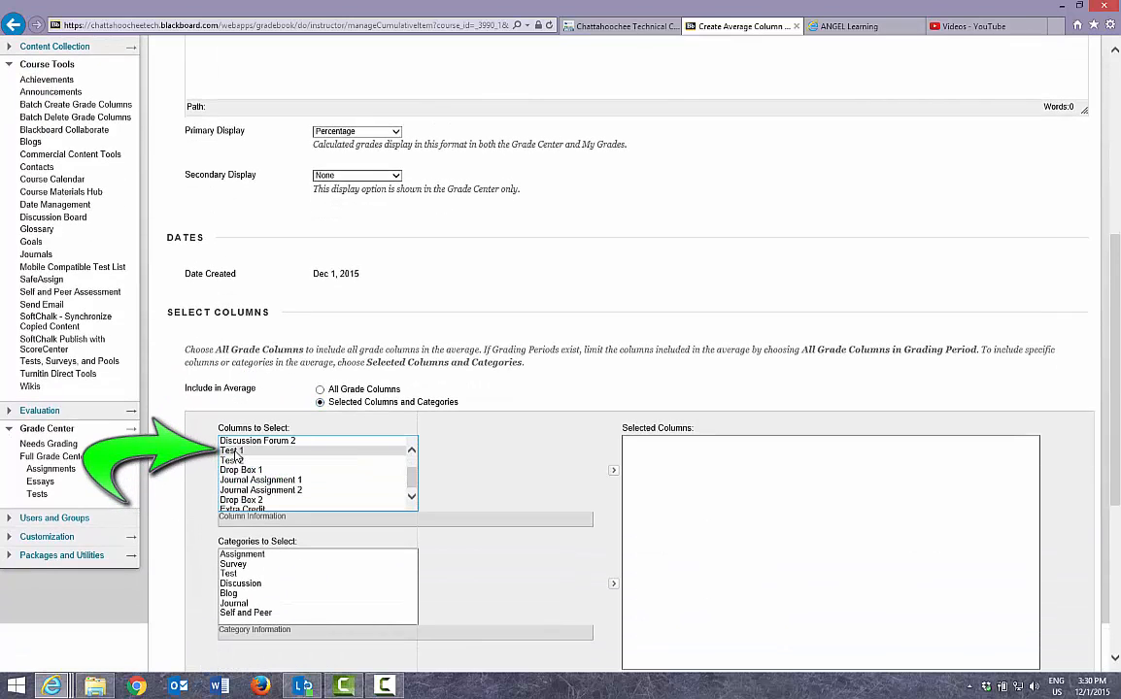
{"action": "left_click", "coordinate": [237, 452]}
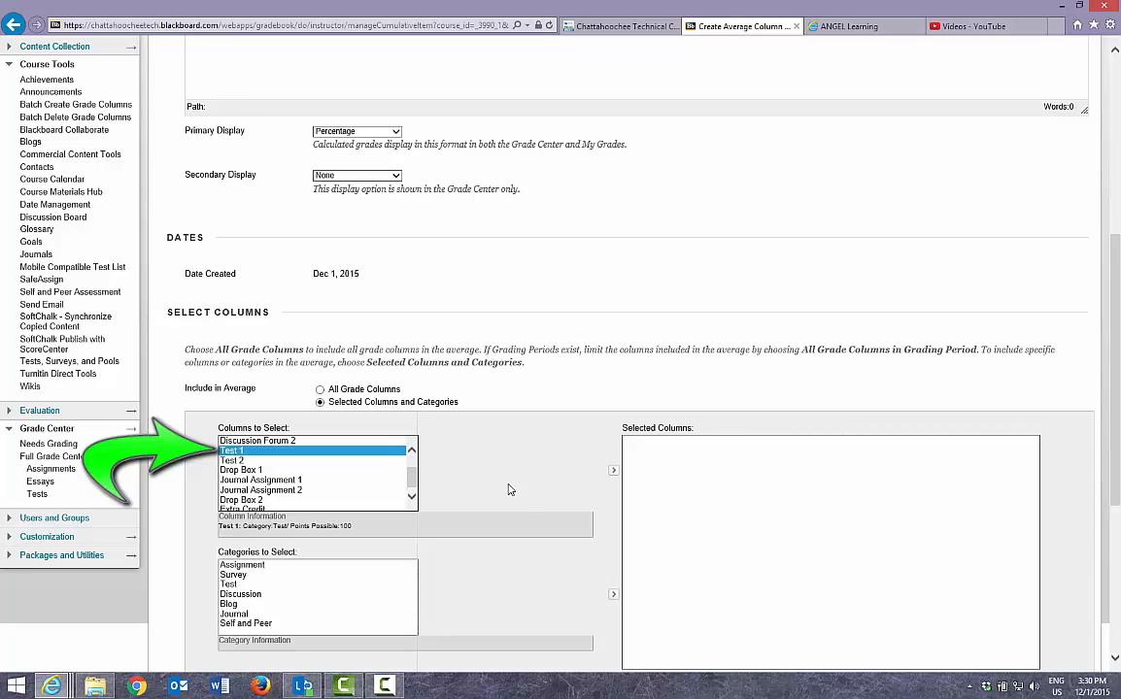
{"action": "left_click", "coordinate": [613, 471]}
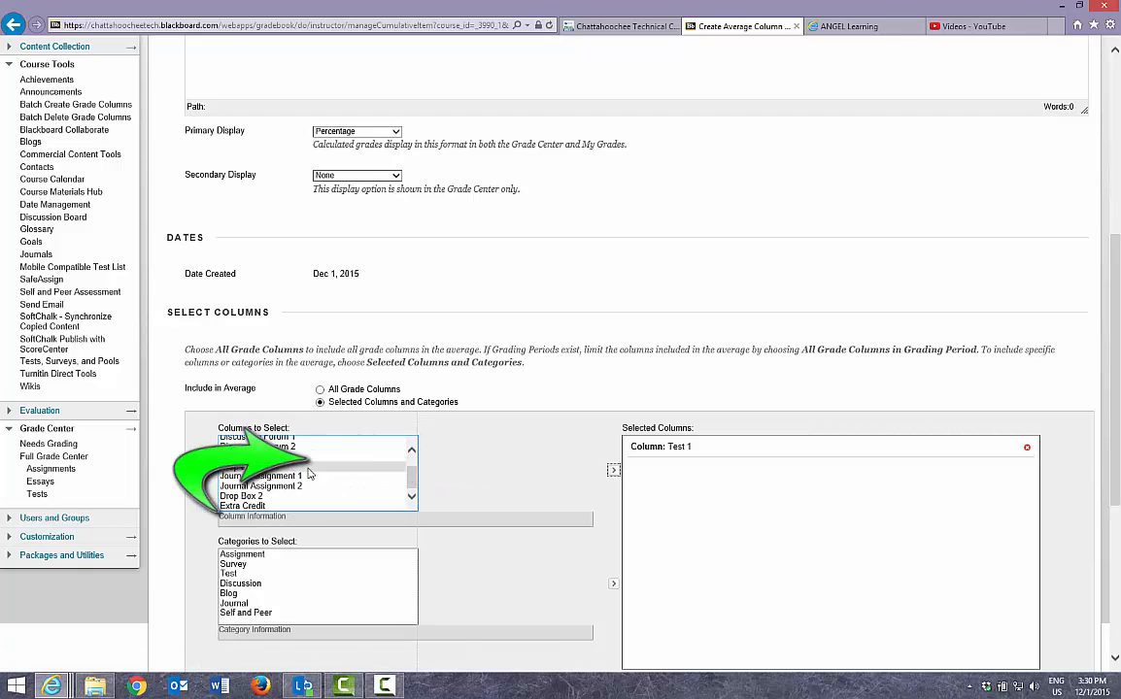
{"action": "left_click", "coordinate": [235, 457]}
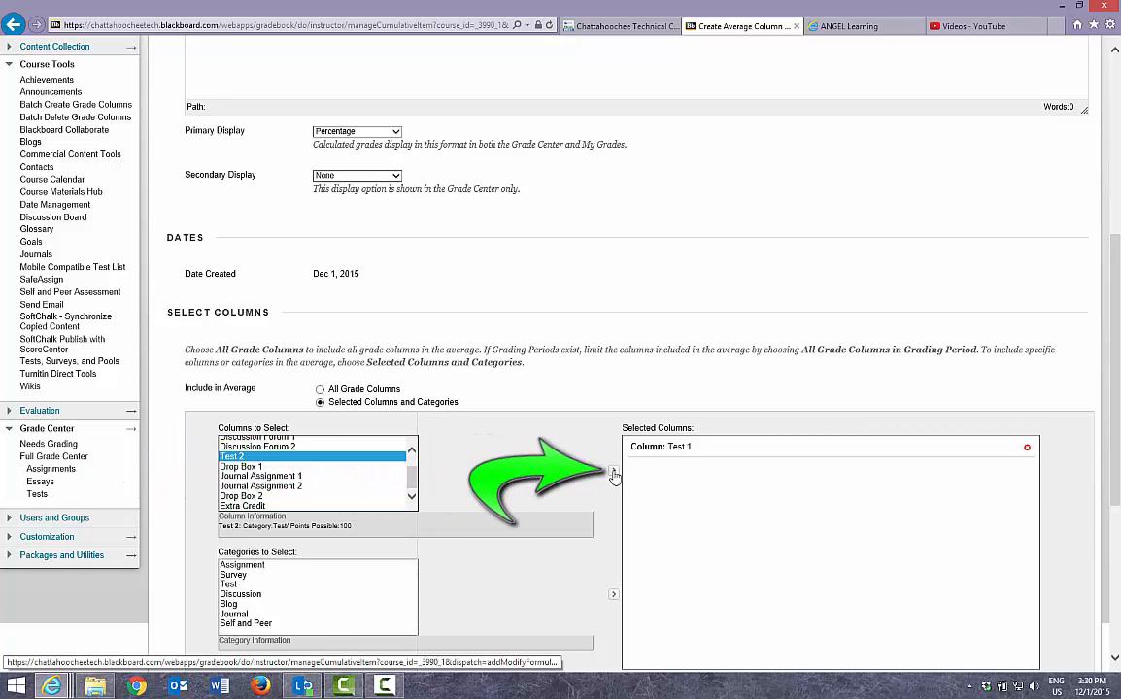
{"action": "left_click", "coordinate": [613, 473]}
{"action": "scroll", "coordinate": [614, 475], "scroll_direction": "down", "scroll_amount": 4}
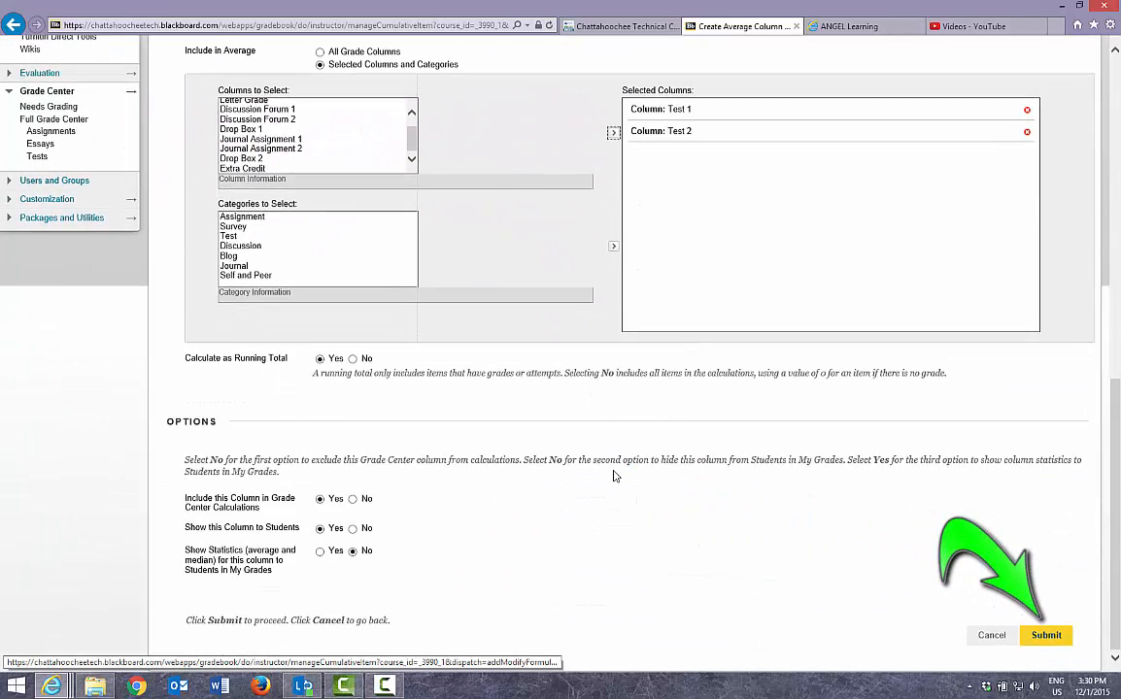
{"action": "left_click", "coordinate": [1045, 636]}
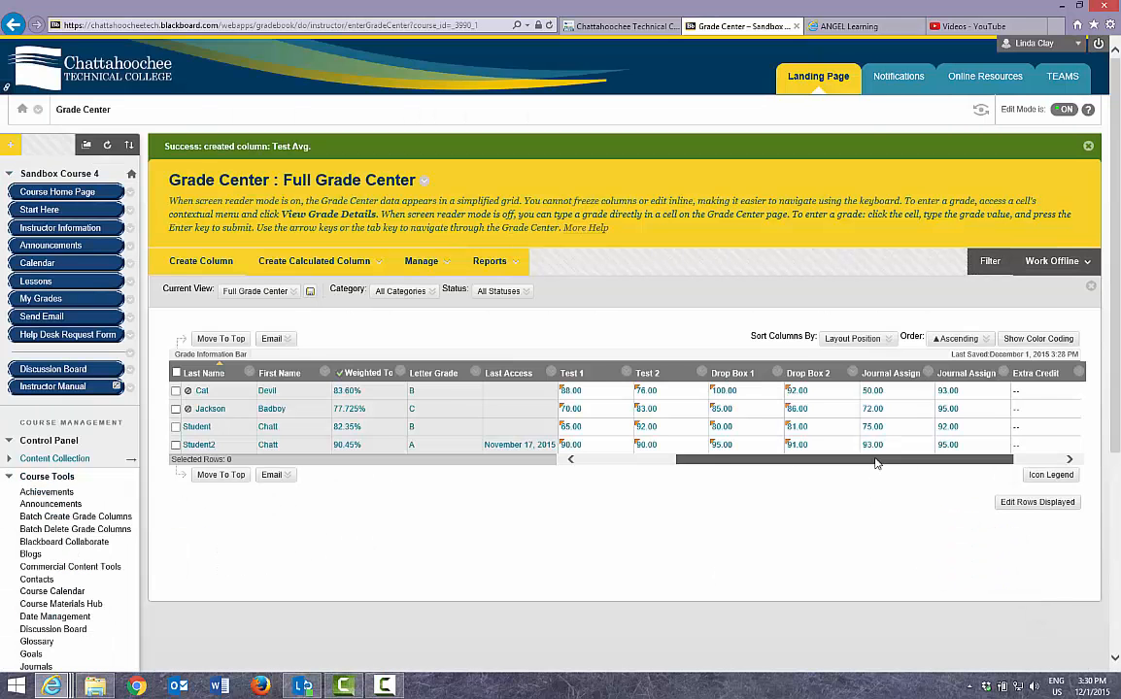
{"action": "left_click_drag", "start_coordinate": [875, 462], "coordinate": [1013, 462]}
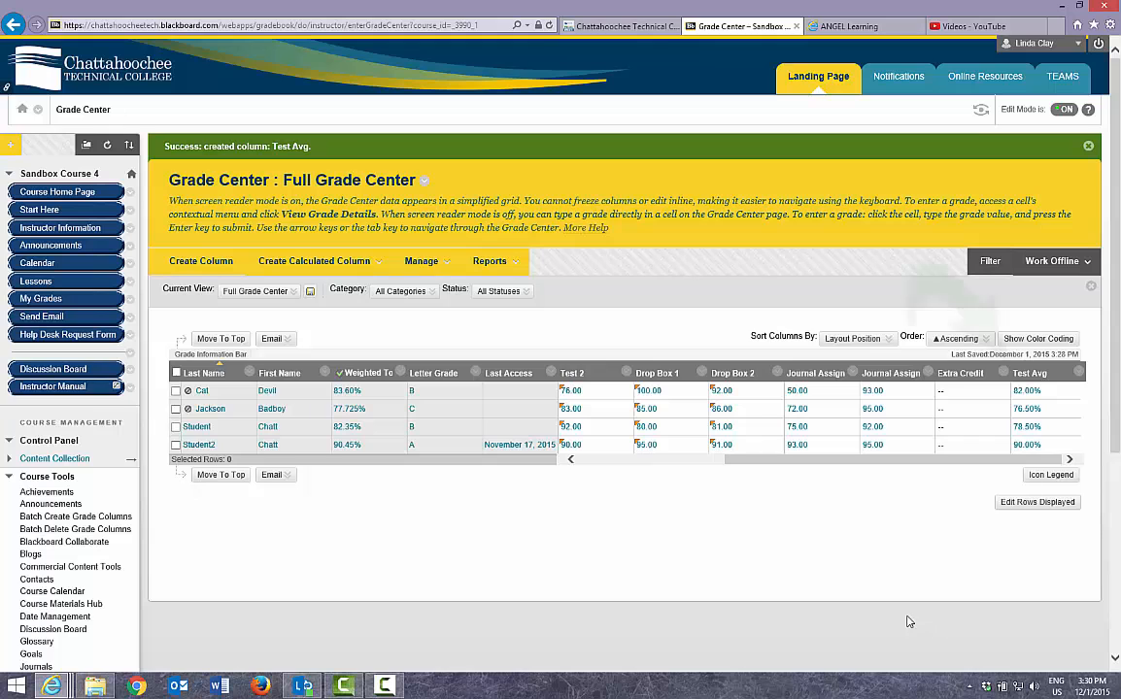
- Start a calculated total column named Plus Extra Credit with Percentage as its primary display
{"action": "mouse_move", "coordinate": [321, 262]}
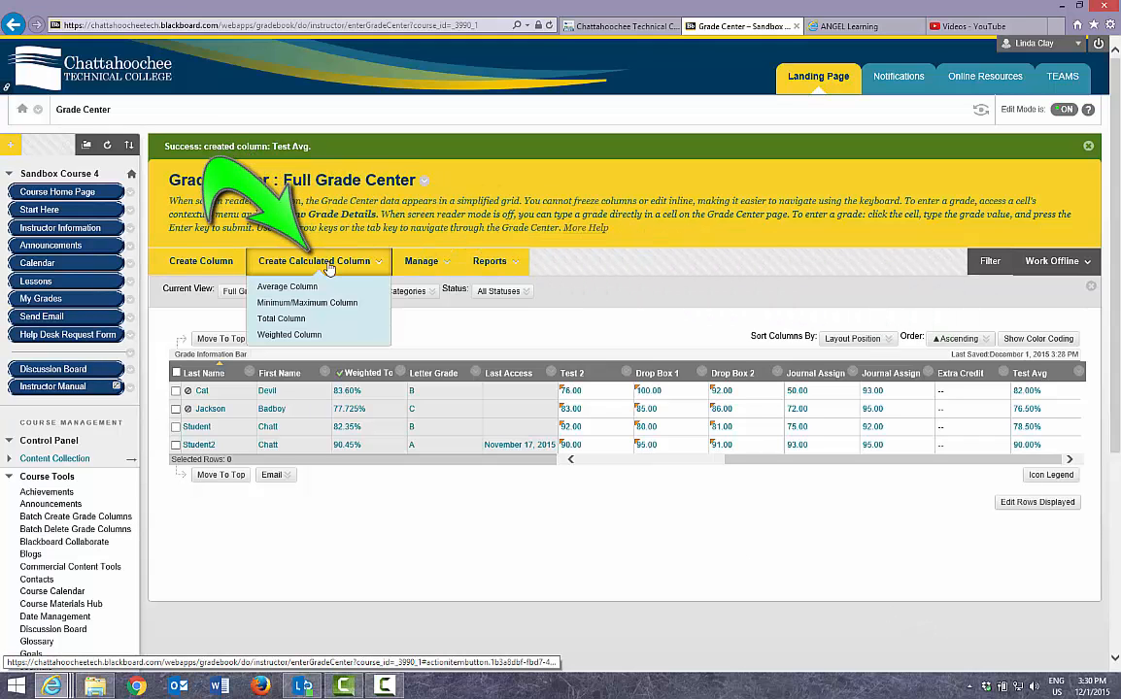
{"action": "left_click", "coordinate": [289, 322]}
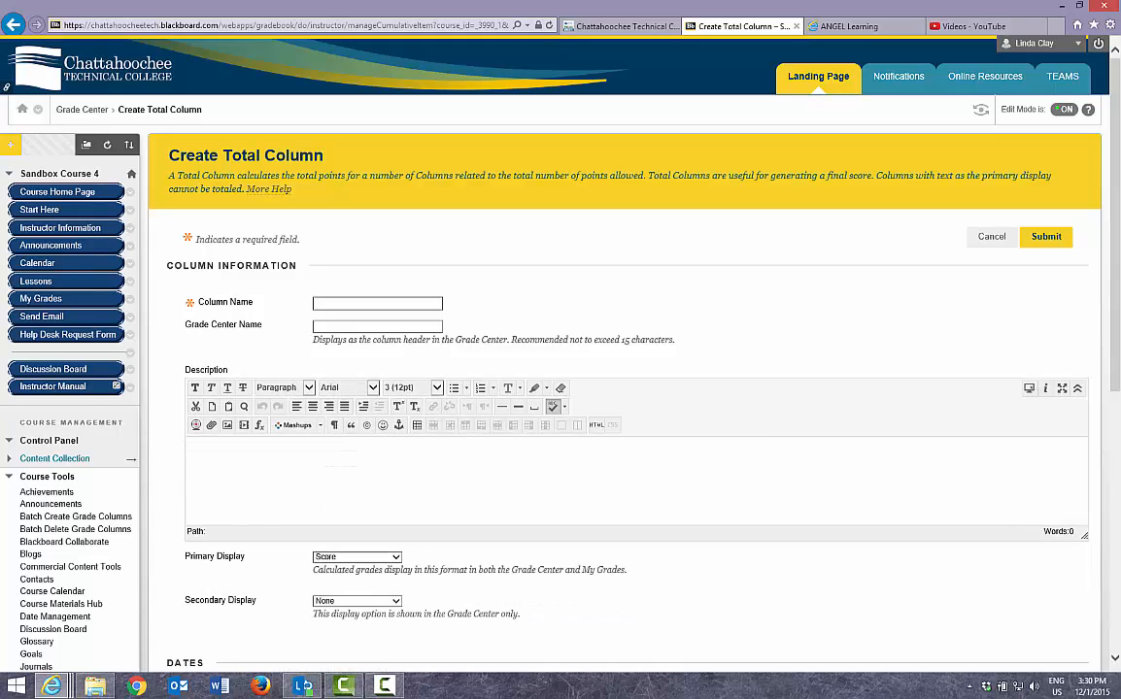
{"action": "type", "text": "Plus Extra"}
{"action": "type", "text": "Credit"}
{"action": "scroll", "coordinate": [822, 610], "scroll_direction": "down", "scroll_amount": 1}
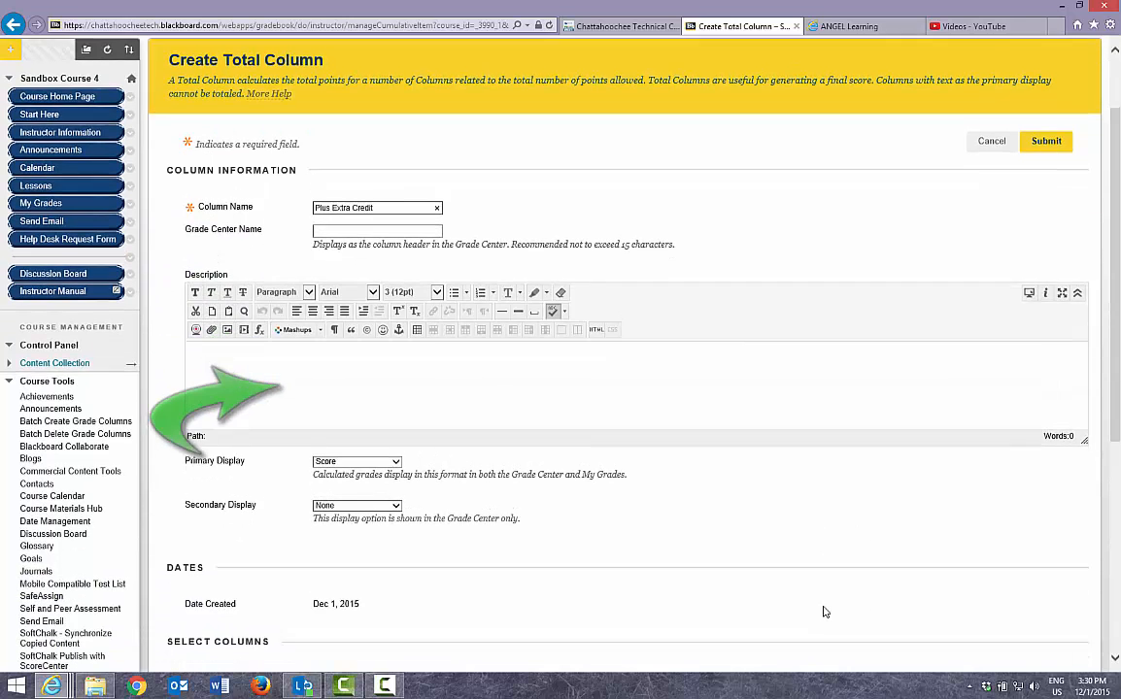
{"action": "left_click", "coordinate": [356, 462]}
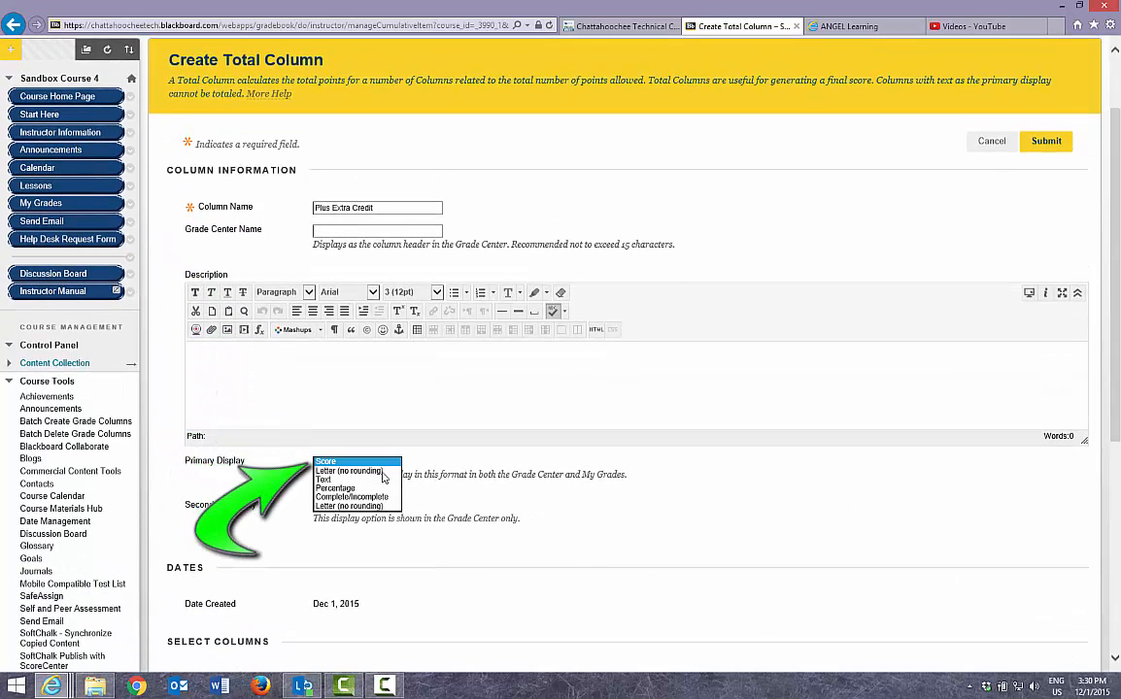
{"action": "left_click", "coordinate": [358, 488]}
- Include only the Extra Credit and Test Avg columns in the Plus Extra Credit total, and submit the column
{"action": "scroll", "coordinate": [775, 503], "scroll_direction": "down", "scroll_amount": 3}
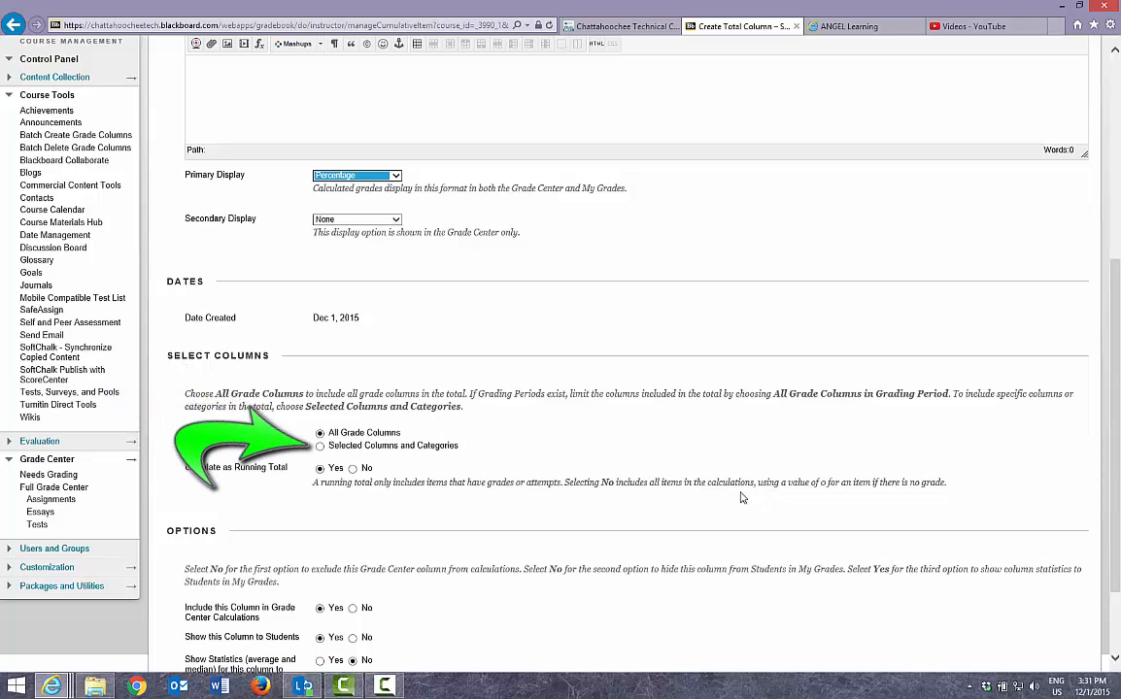
{"action": "left_click", "coordinate": [320, 446]}
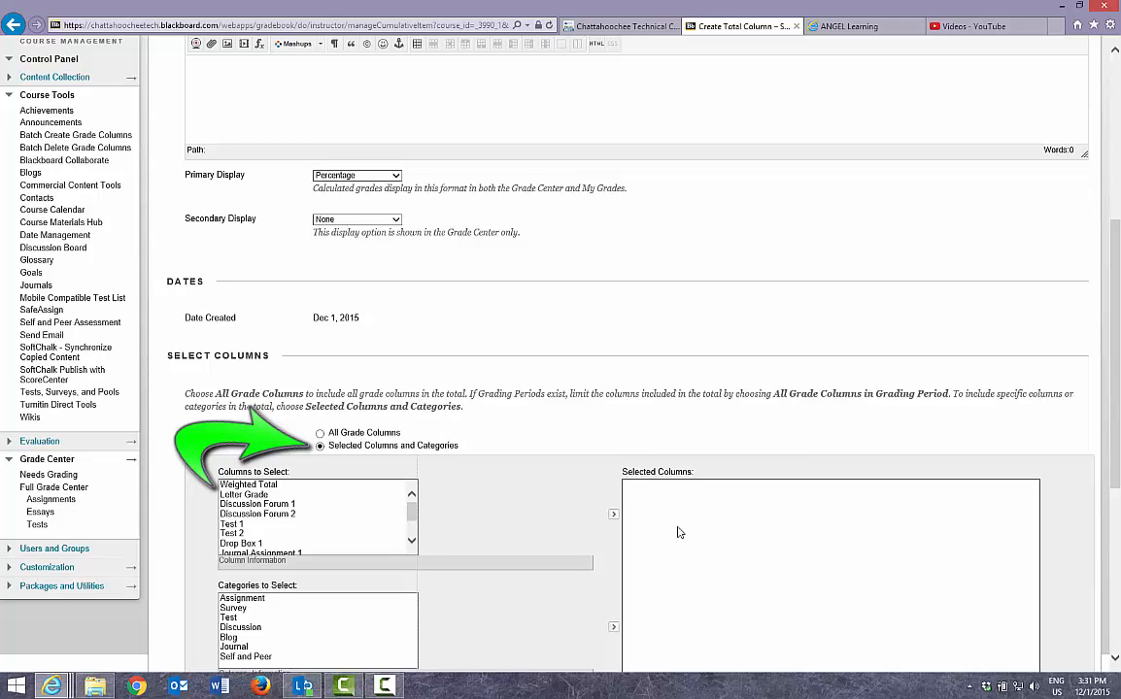
{"action": "scroll", "coordinate": [544, 499], "scroll_direction": "down", "scroll_amount": 1}
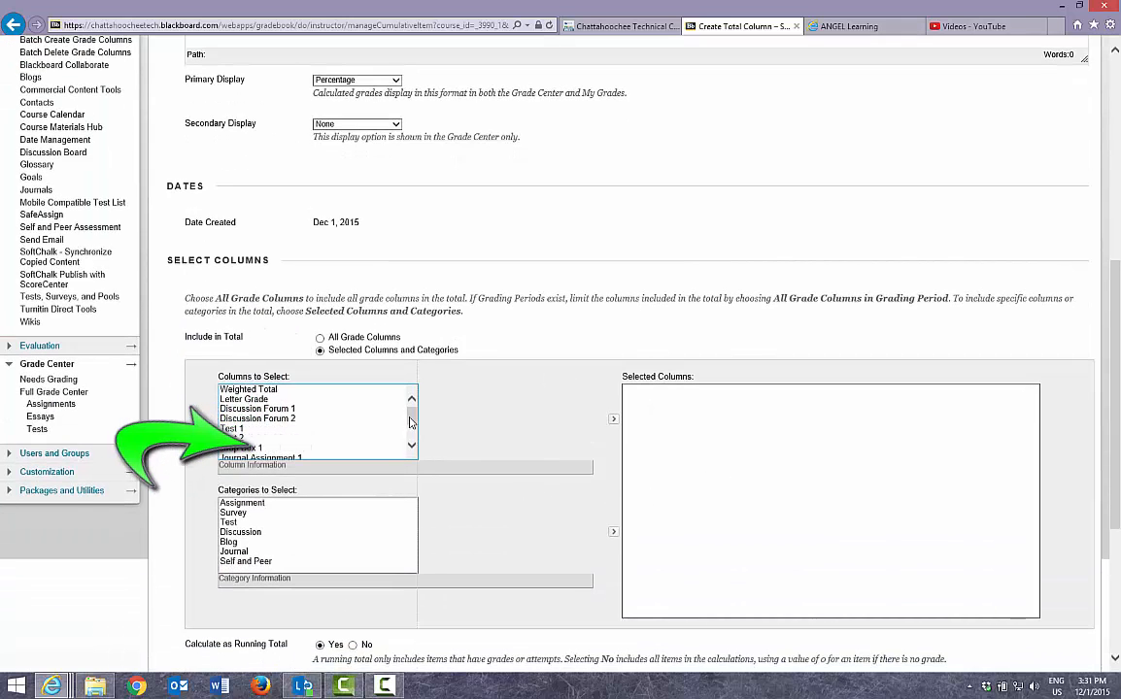
{"action": "scroll", "coordinate": [413, 420], "scroll_direction": "down", "scroll_amount": 2}
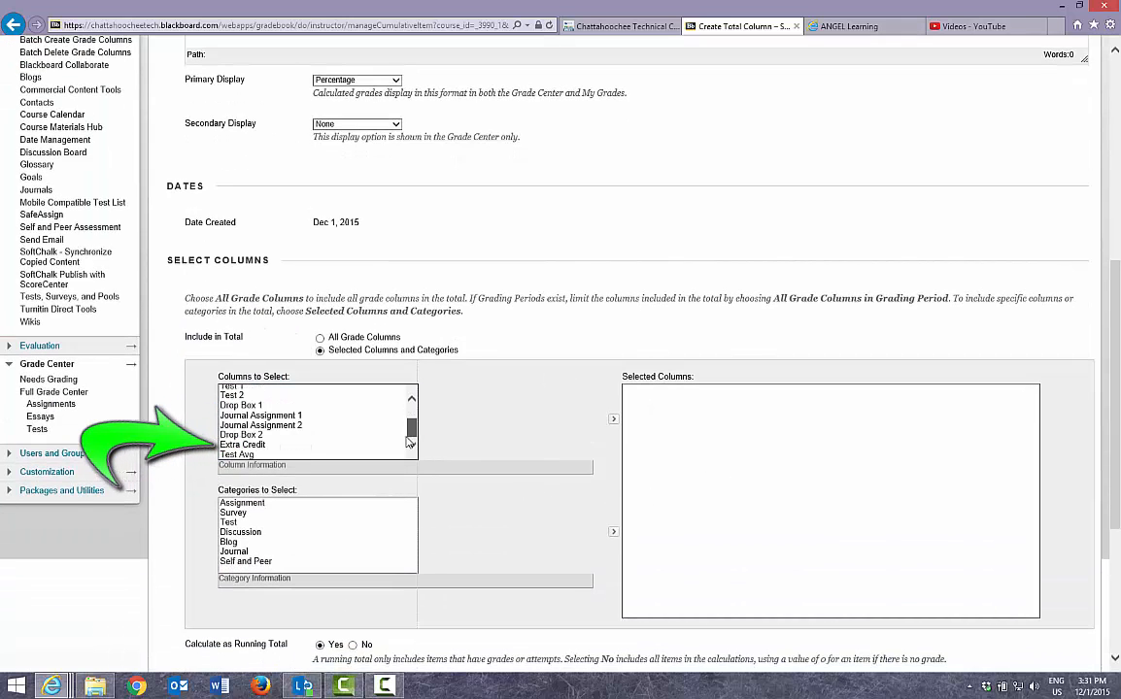
{"action": "left_click", "coordinate": [270, 446]}
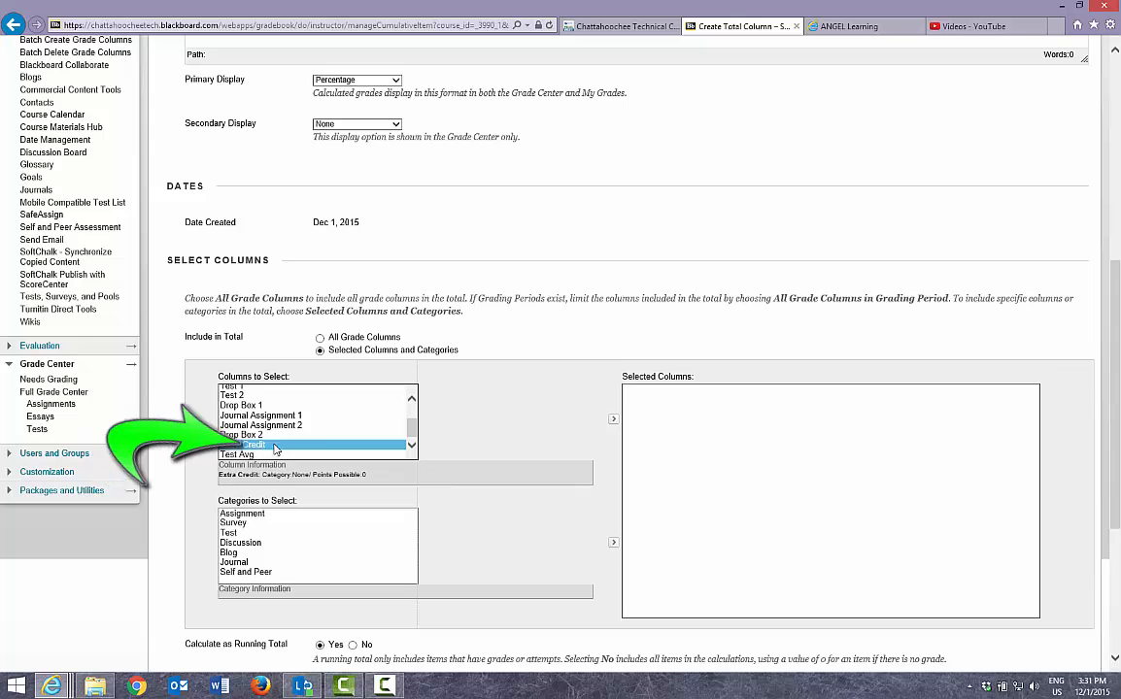
{"action": "left_click", "coordinate": [613, 420]}
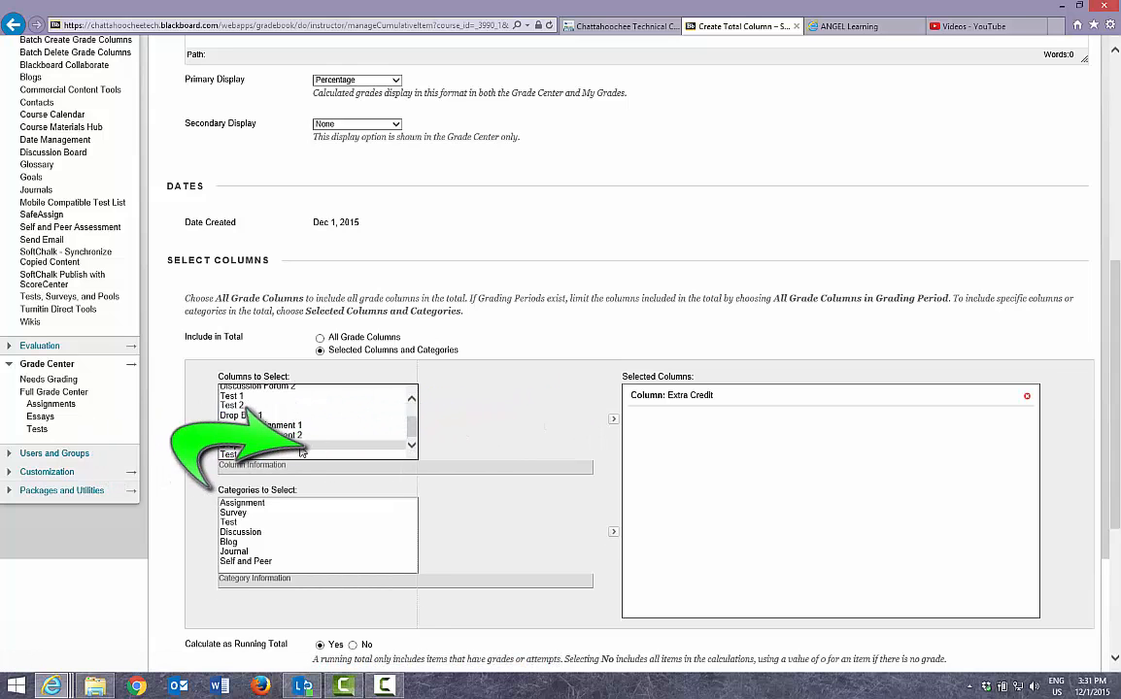
{"action": "left_click", "coordinate": [246, 455]}
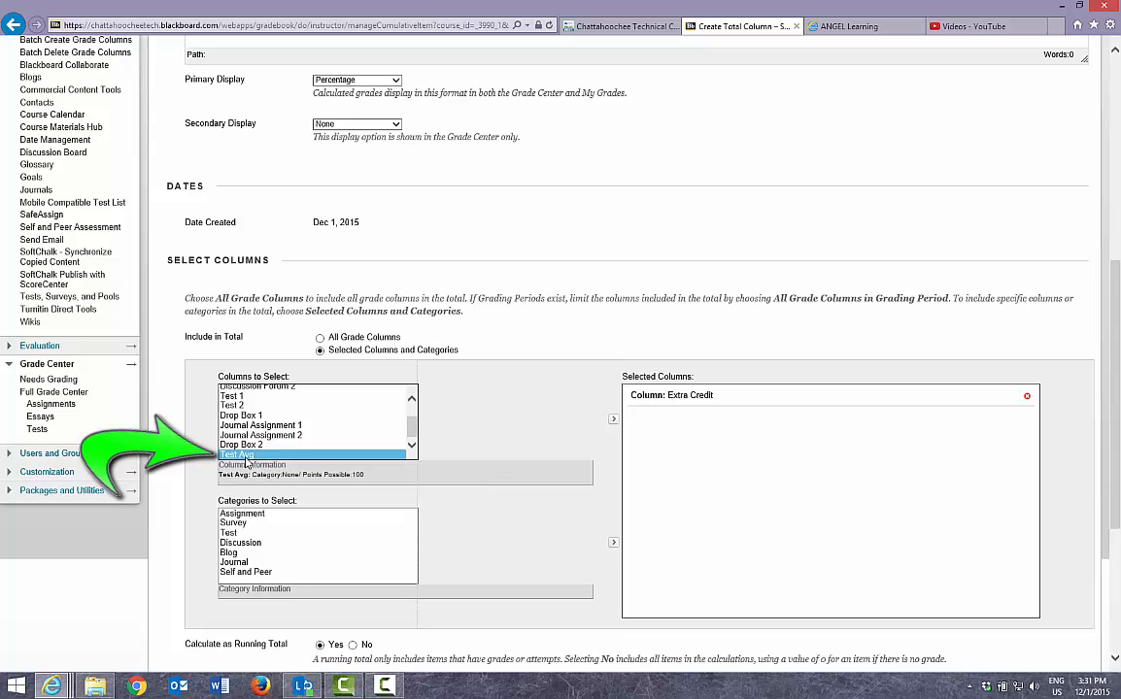
{"action": "left_click", "coordinate": [613, 418]}
{"action": "scroll", "coordinate": [767, 496], "scroll_direction": "down", "scroll_amount": 3}
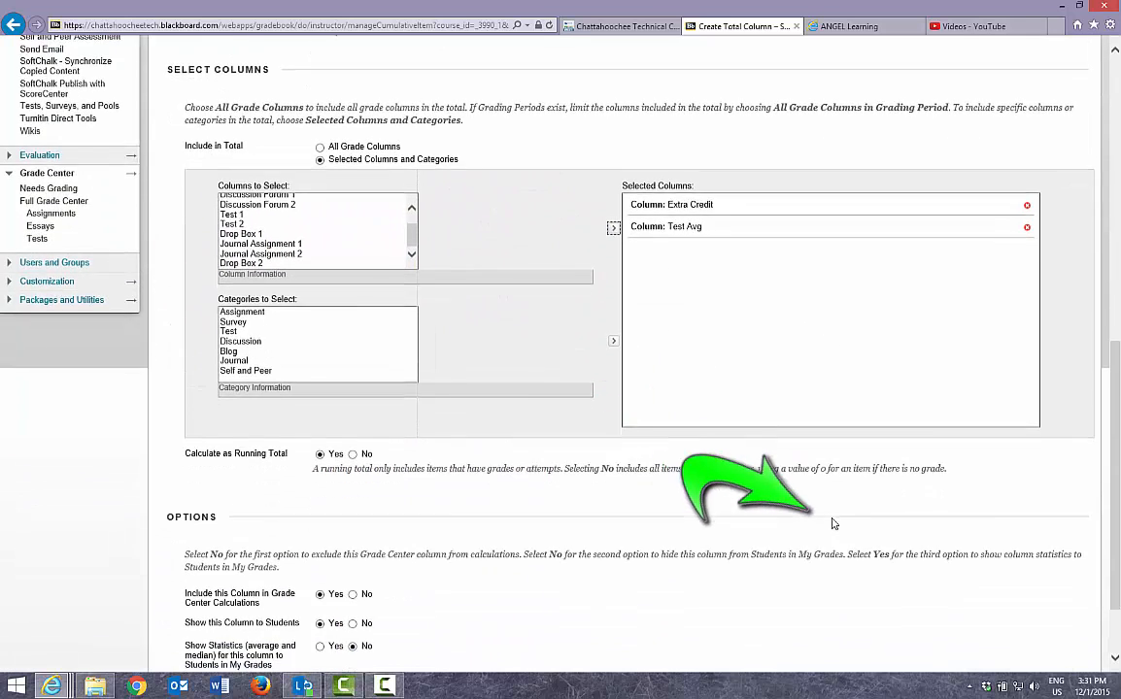
{"action": "left_click", "coordinate": [1047, 636]}
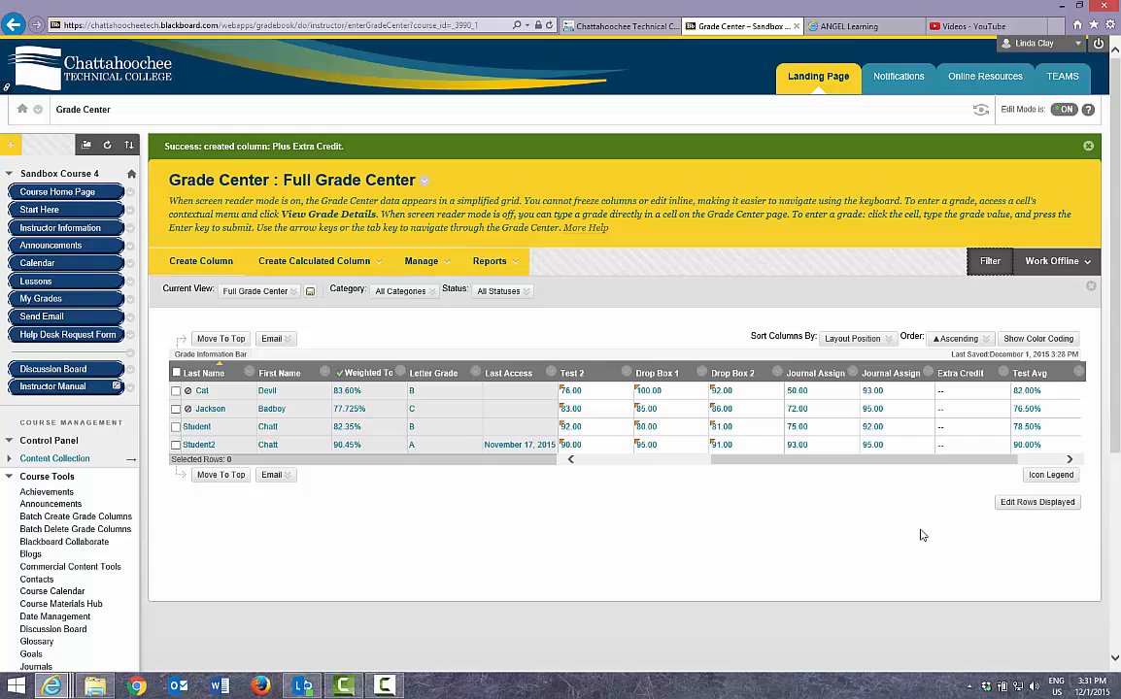
- In Column Organization, move Test Avg directly below Test 2 and Plus Extra Credit directly below Test Avg, and submit
{"action": "left_click", "coordinate": [425, 263]}
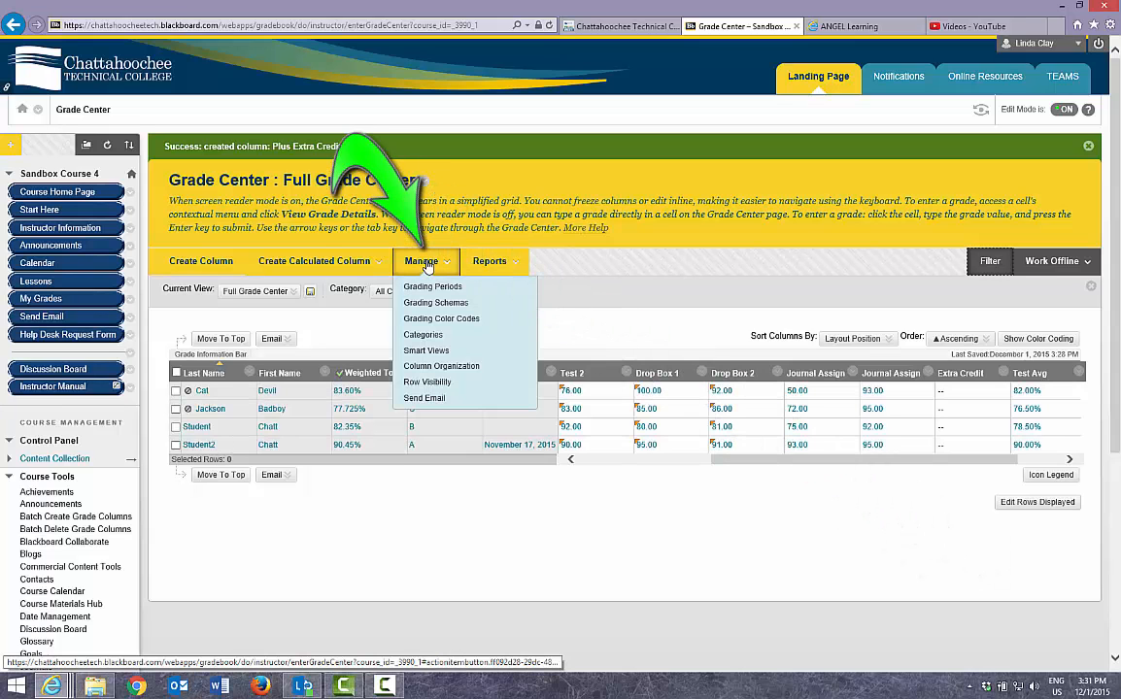
{"action": "left_click", "coordinate": [439, 366]}
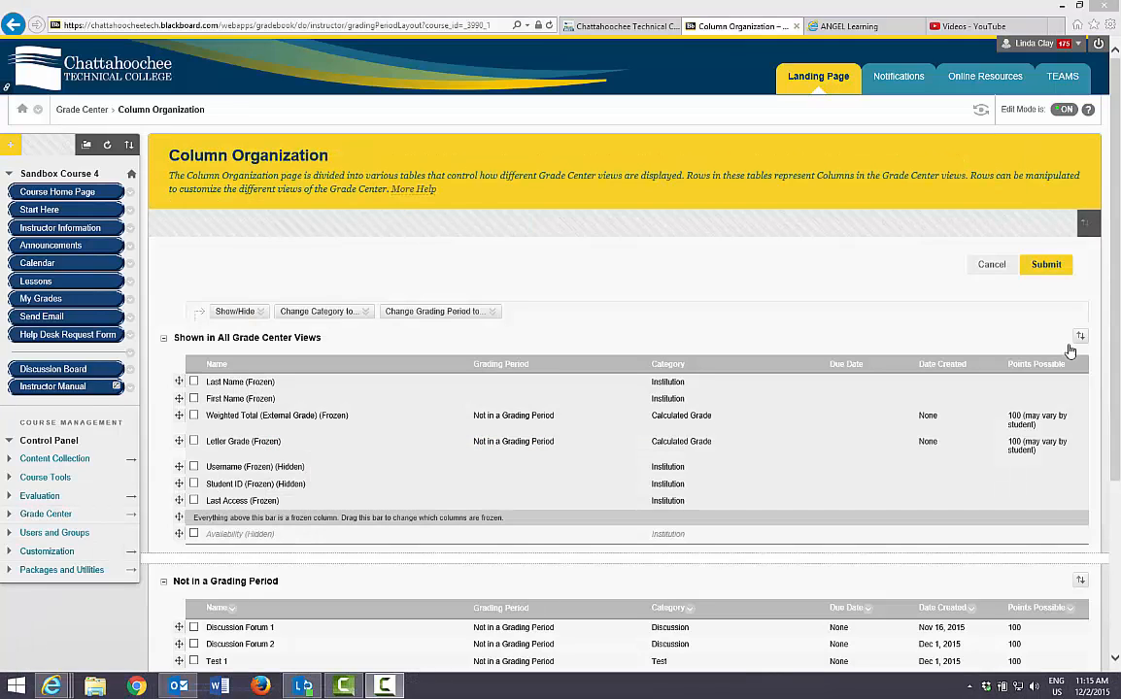
{"action": "scroll", "coordinate": [1069, 352], "scroll_direction": "down", "scroll_amount": 3}
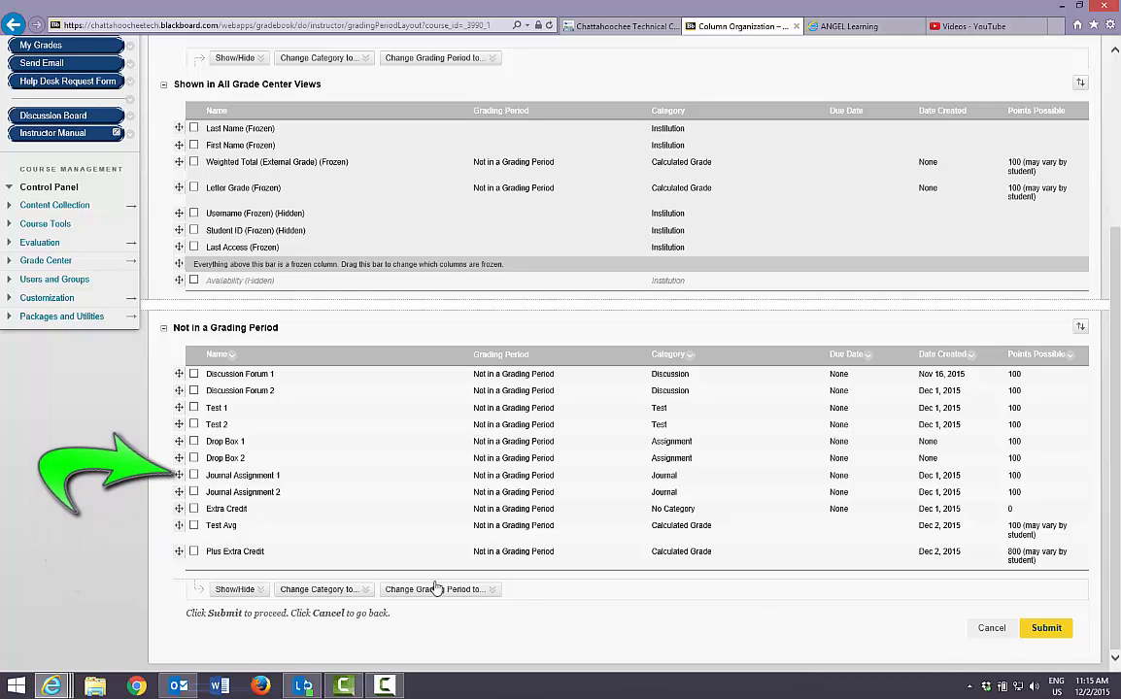
{"action": "left_click_drag", "start_coordinate": [178, 527], "coordinate": [184, 442]}
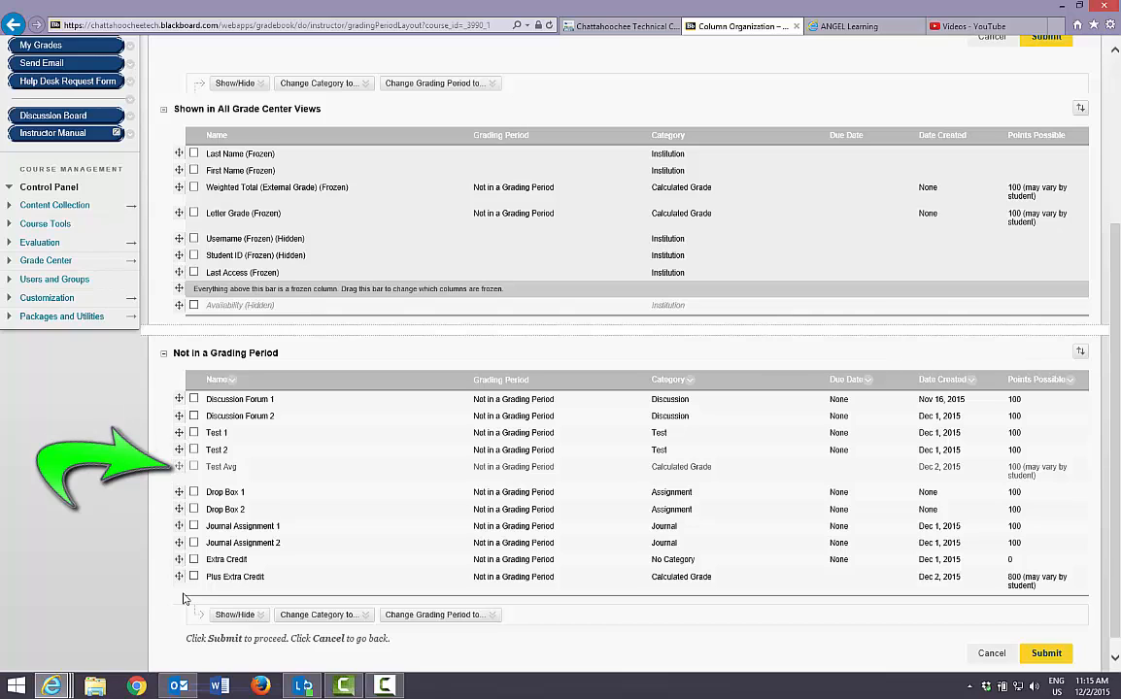
{"action": "left_click_drag", "start_coordinate": [176, 577], "coordinate": [180, 503]}
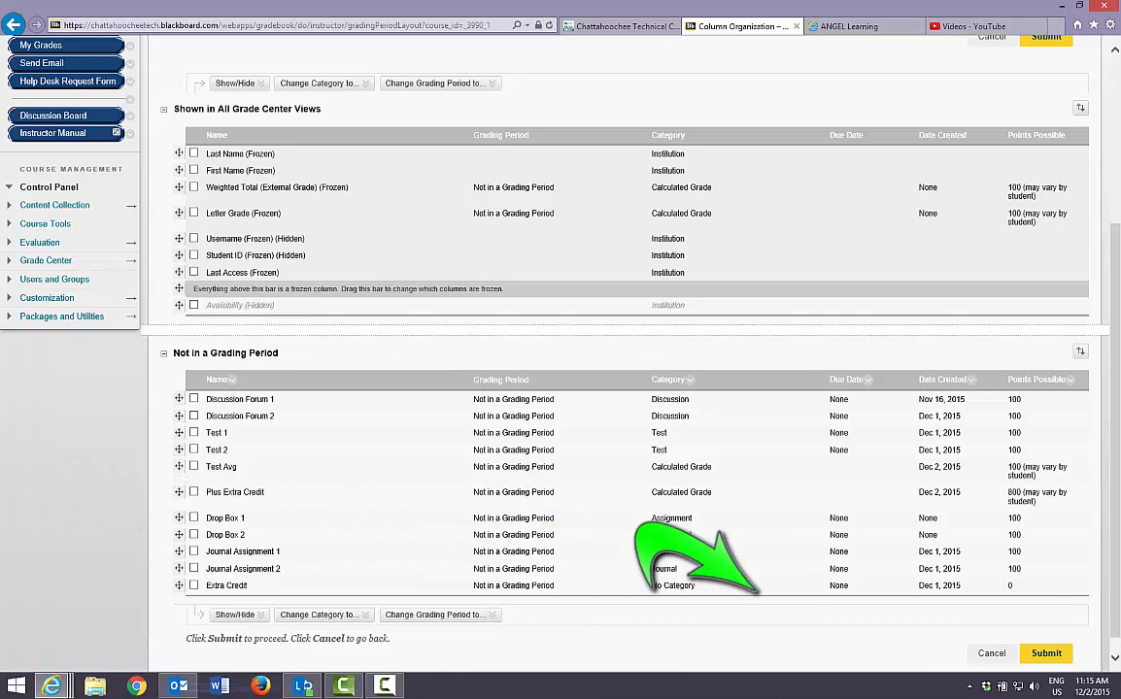
{"action": "left_click", "coordinate": [1046, 652]}
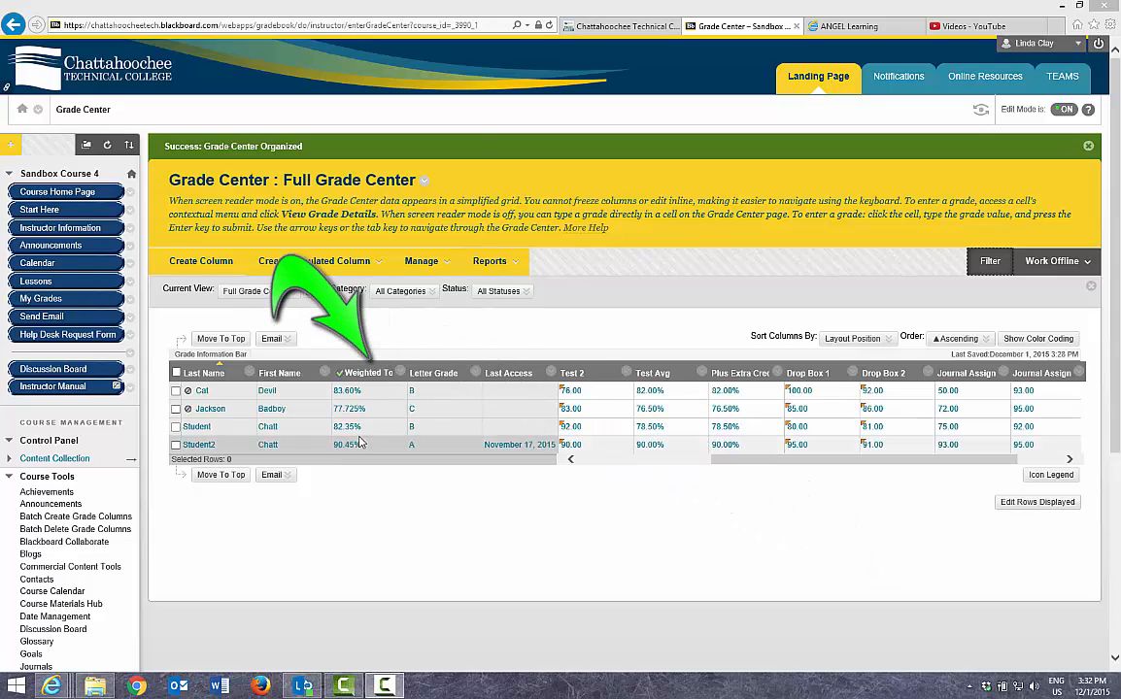
- Open the Weighted Total column for editing and remove the Test category from its selected columns
{"action": "left_click", "coordinate": [401, 375]}
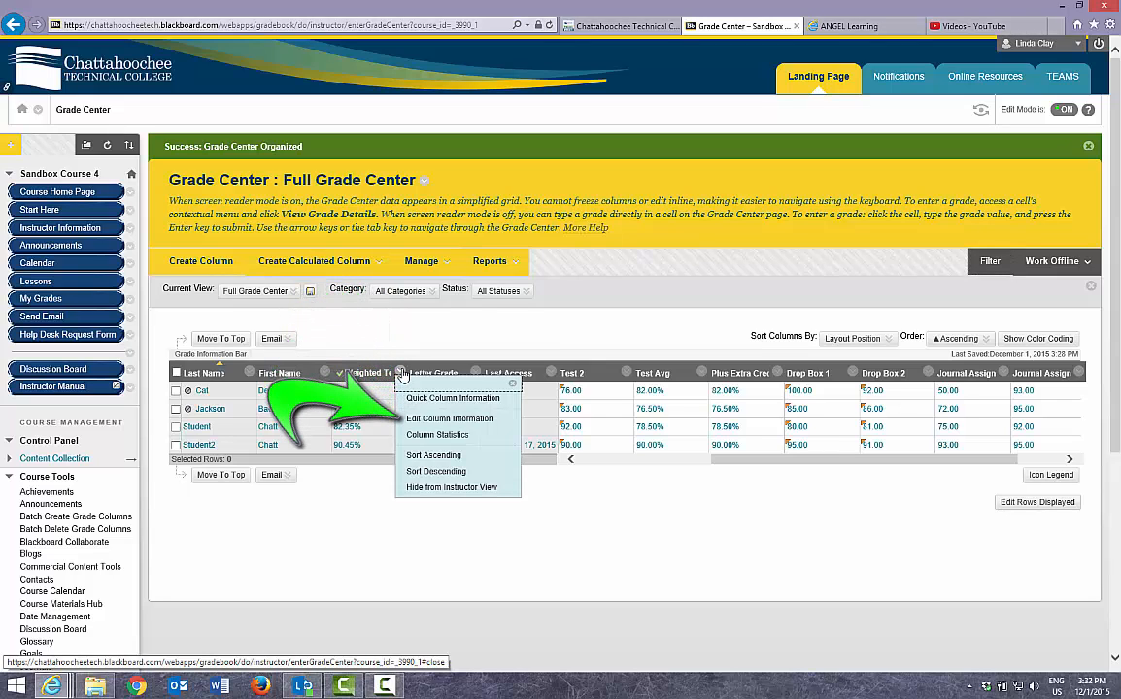
{"action": "left_click", "coordinate": [439, 419]}
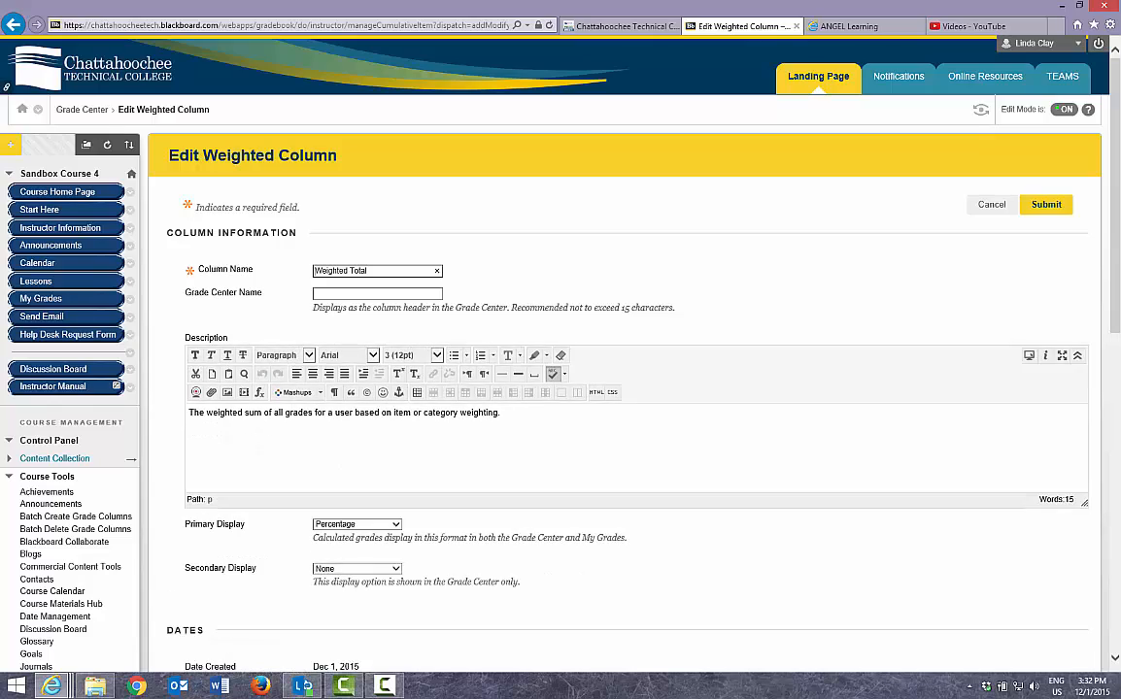
{"action": "scroll", "coordinate": [1117, 355], "scroll_direction": "down", "scroll_amount": 1}
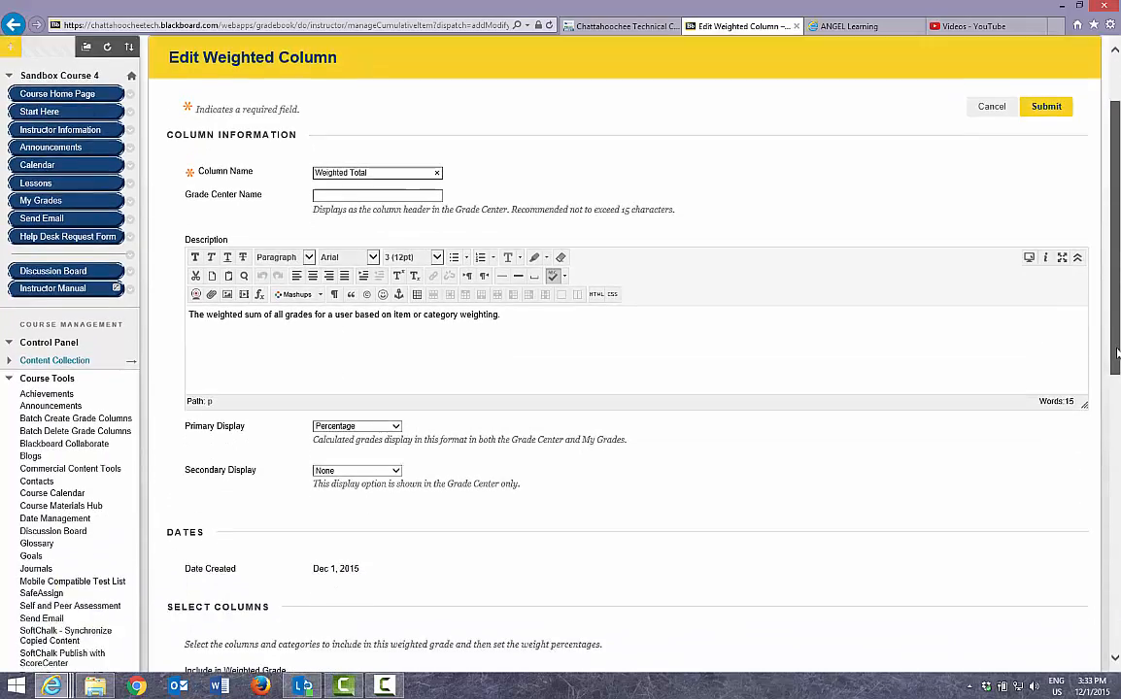
{"action": "left_click_drag", "start_coordinate": [1117, 355], "coordinate": [1117, 507]}
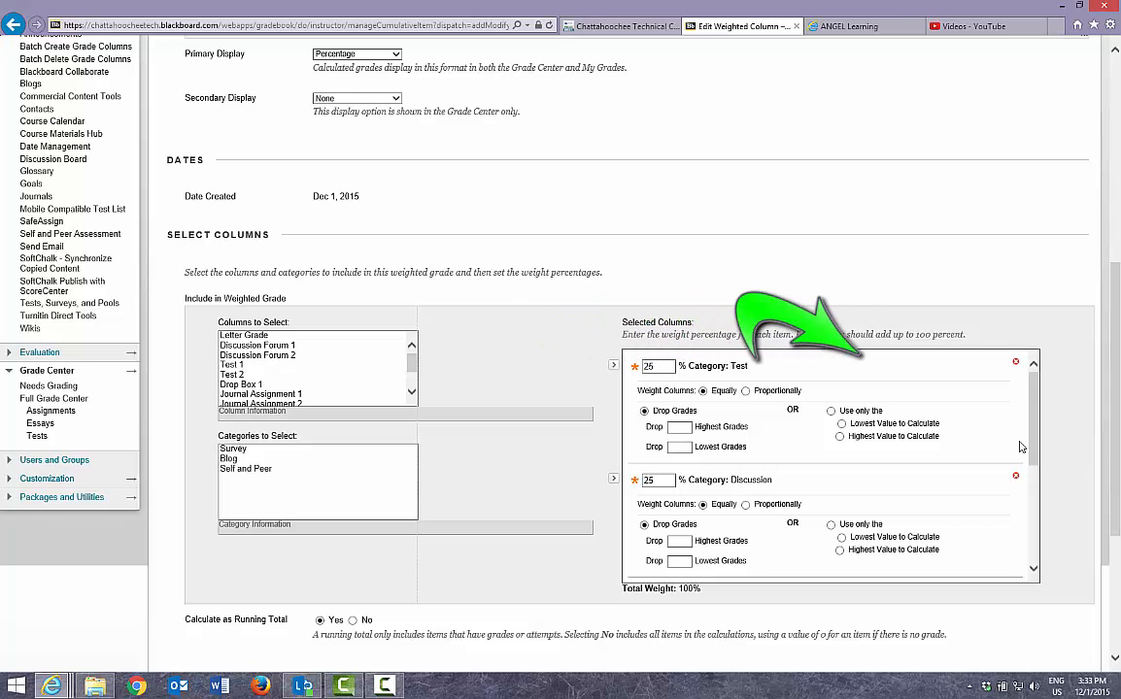
{"action": "left_click", "coordinate": [1015, 362]}
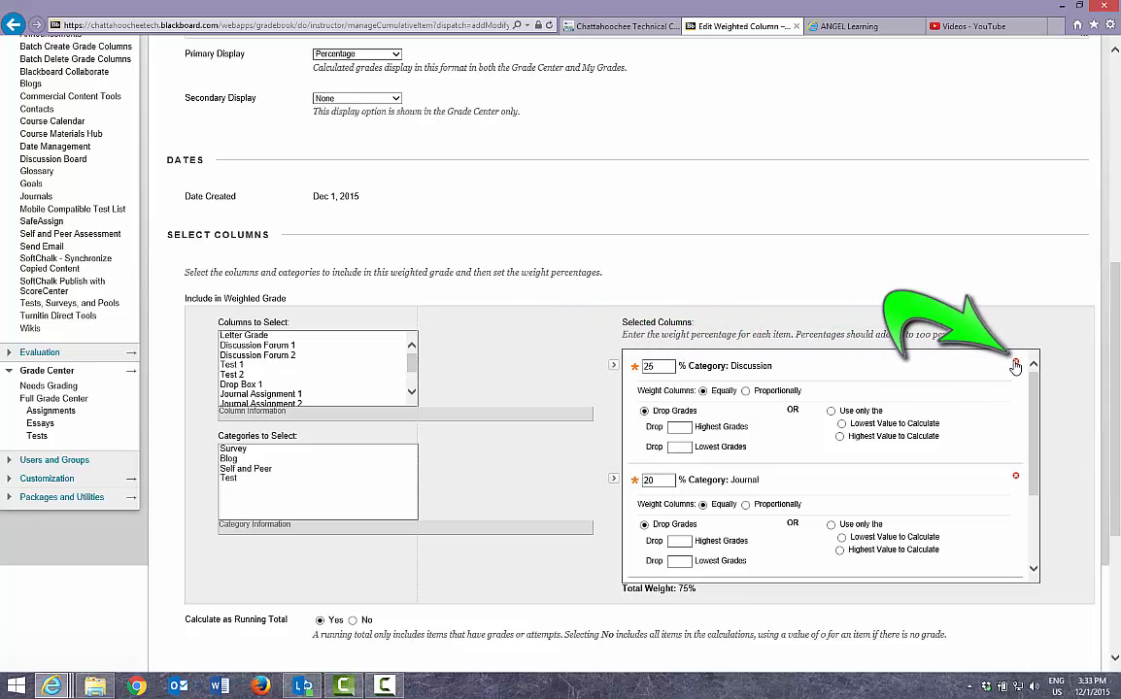
- Add the Plus Extra Credit column to the weighted total with a weight of 25%, and submit the column
{"action": "scroll", "coordinate": [291, 388], "scroll_direction": "down", "scroll_amount": 2}
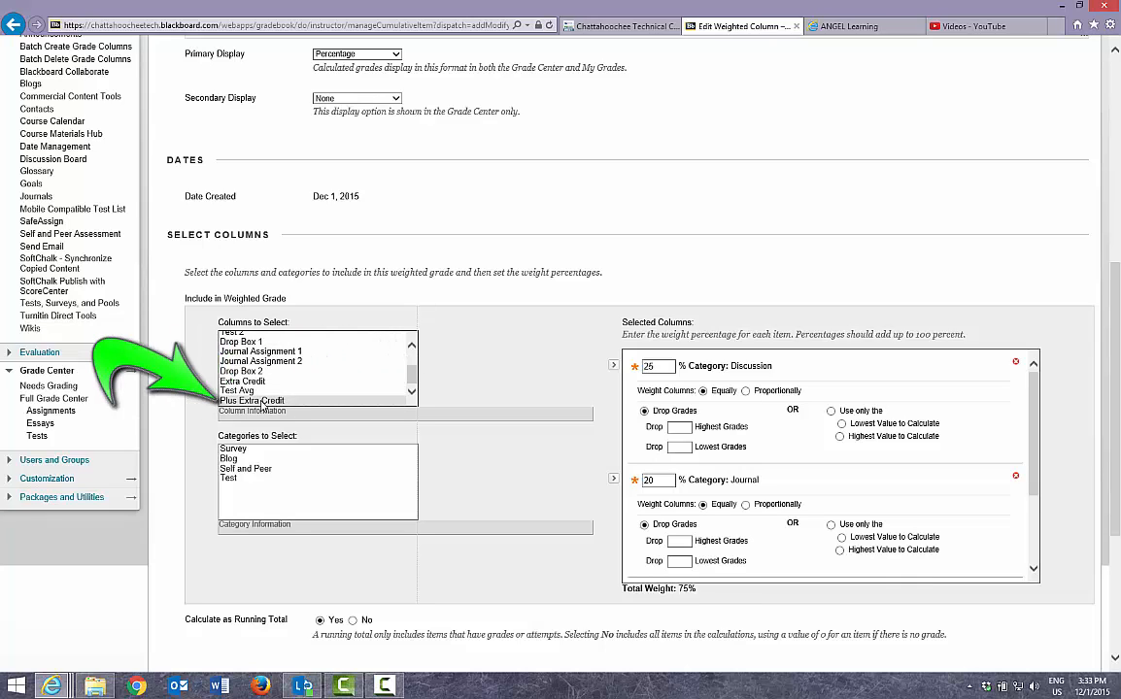
{"action": "left_click", "coordinate": [263, 401]}
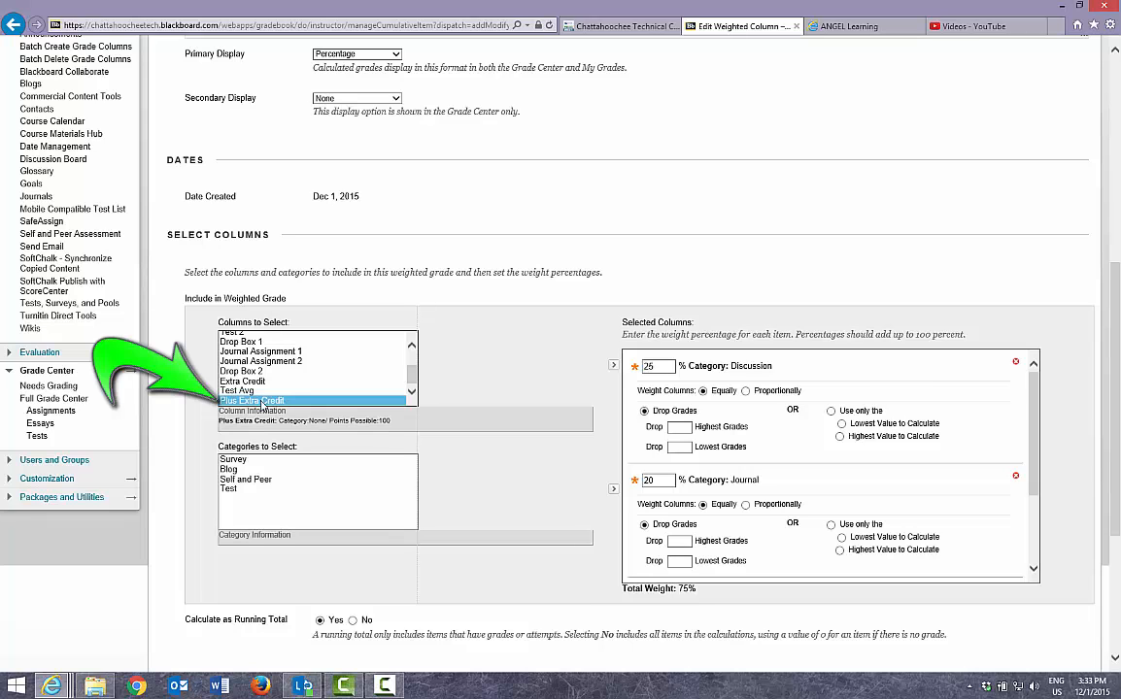
{"action": "left_click", "coordinate": [613, 365]}
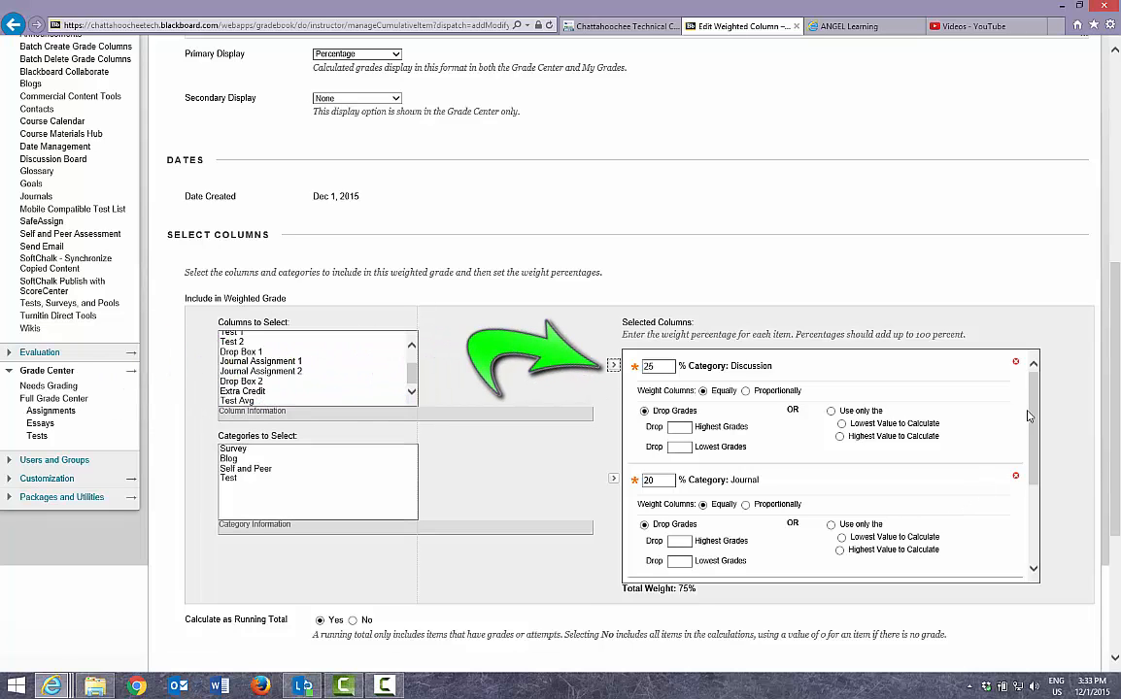
{"action": "scroll", "coordinate": [928, 410], "scroll_direction": "down", "scroll_amount": 3}
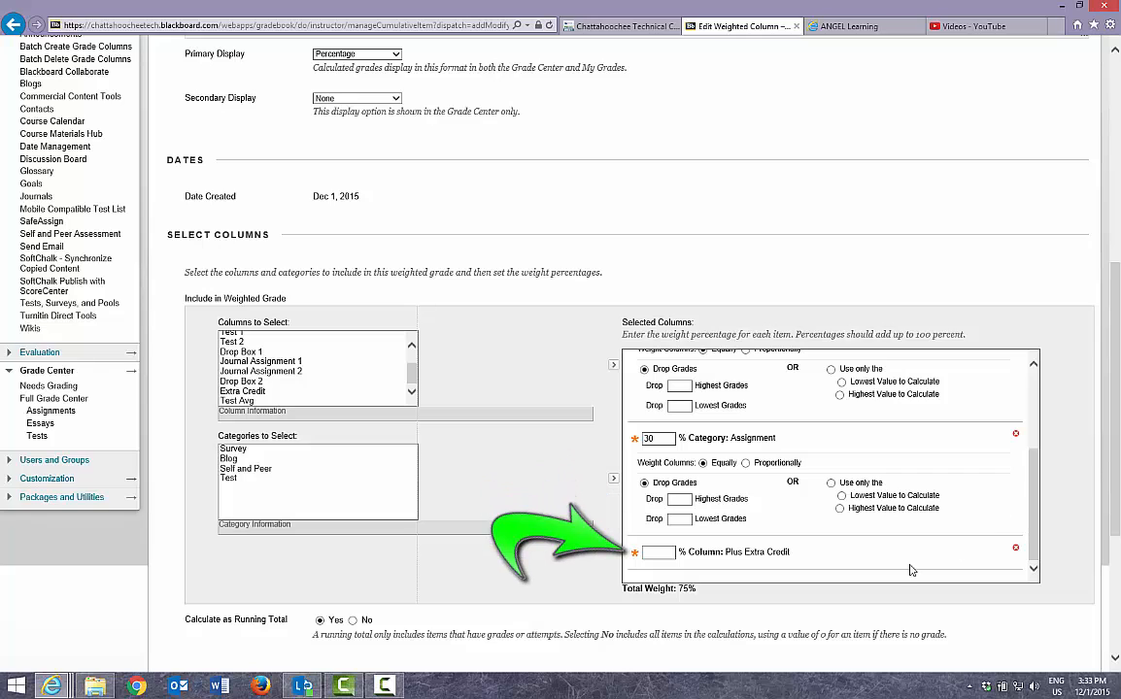
{"action": "left_click", "coordinate": [656, 552]}
{"action": "type", "text": "25%"}
{"action": "left_click_drag", "start_coordinate": [1115, 539], "coordinate": [1115, 651]}
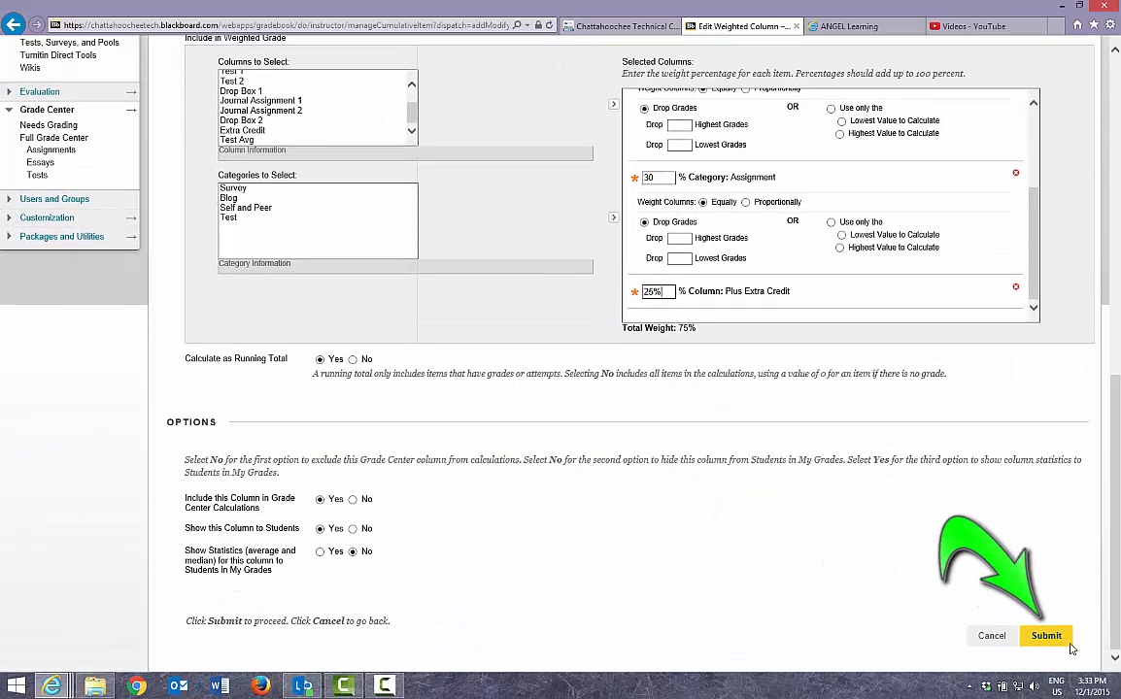
{"action": "left_click", "coordinate": [1046, 636]}
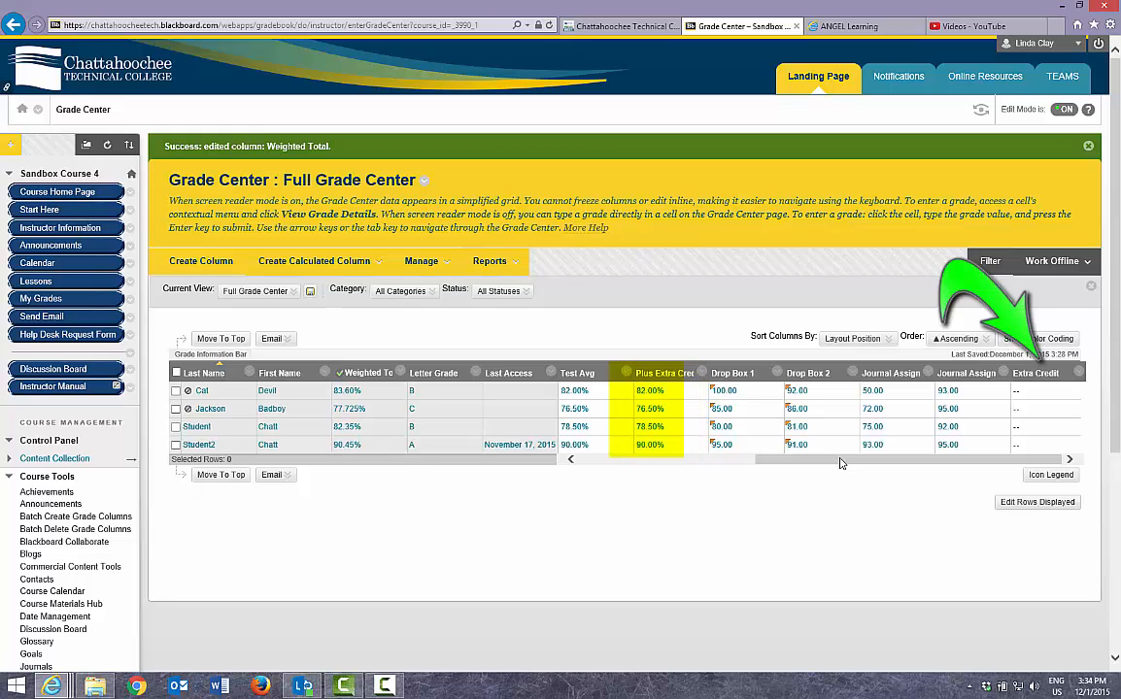
- Enter Extra Credit scores of 10 for the first student and 8 for the second student
{"action": "left_click", "coordinate": [1033, 394]}
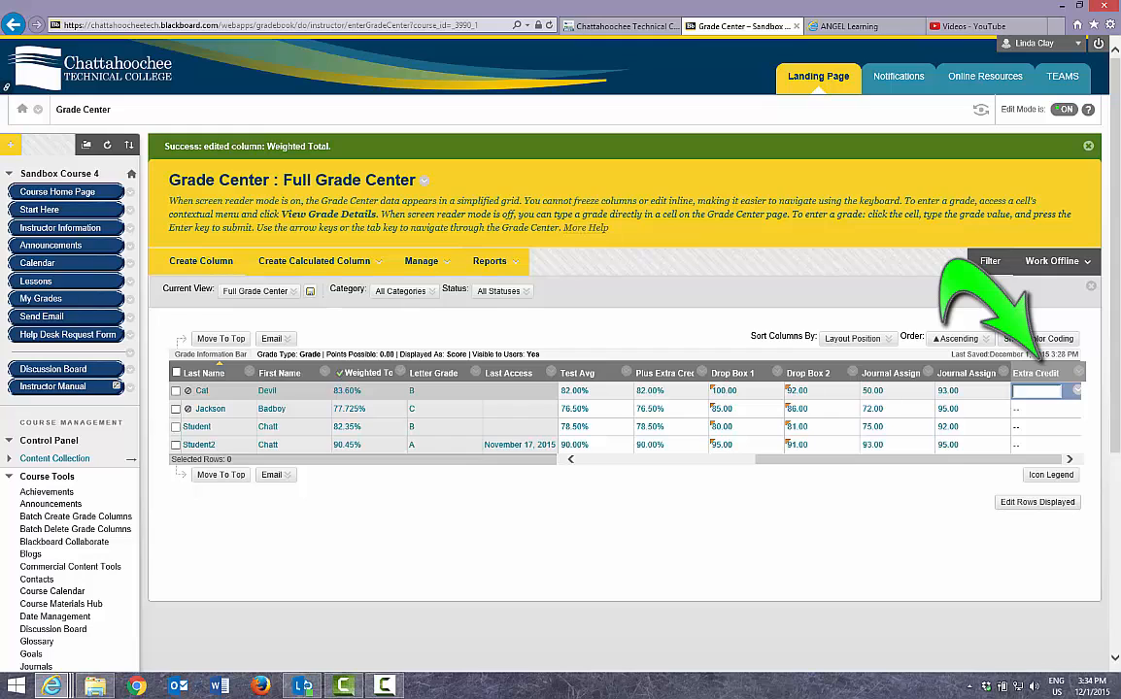
{"action": "type", "text": "10"}
{"action": "key", "text": "Return"}
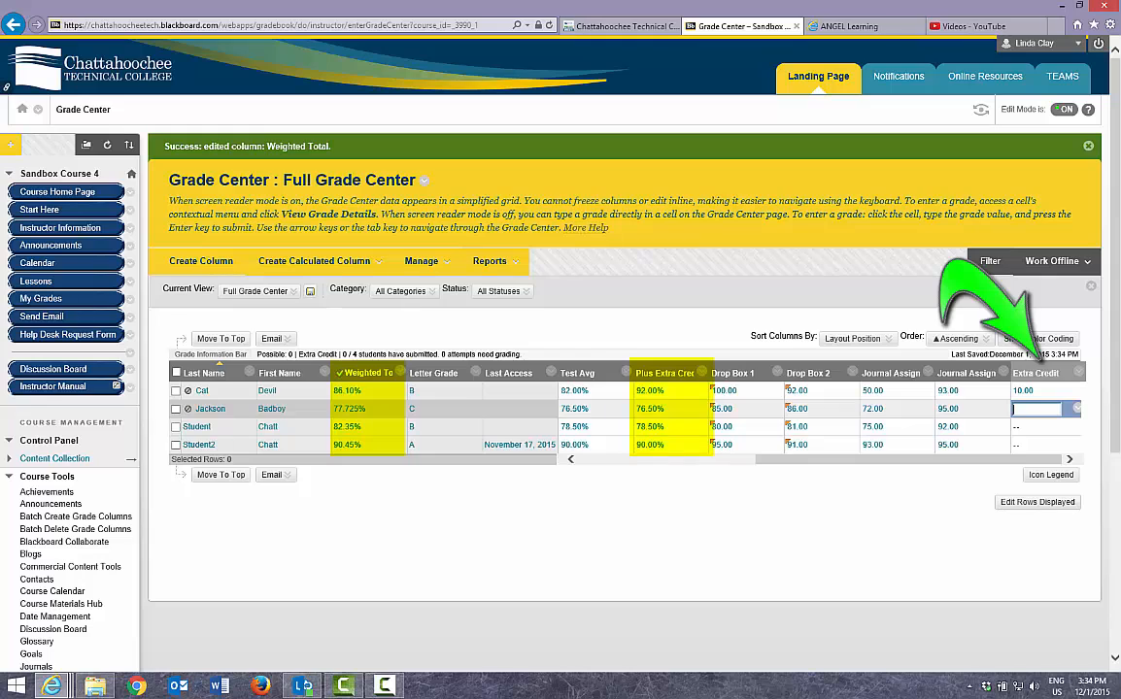
{"action": "type", "text": "8"}
{"action": "key", "text": "Return"}
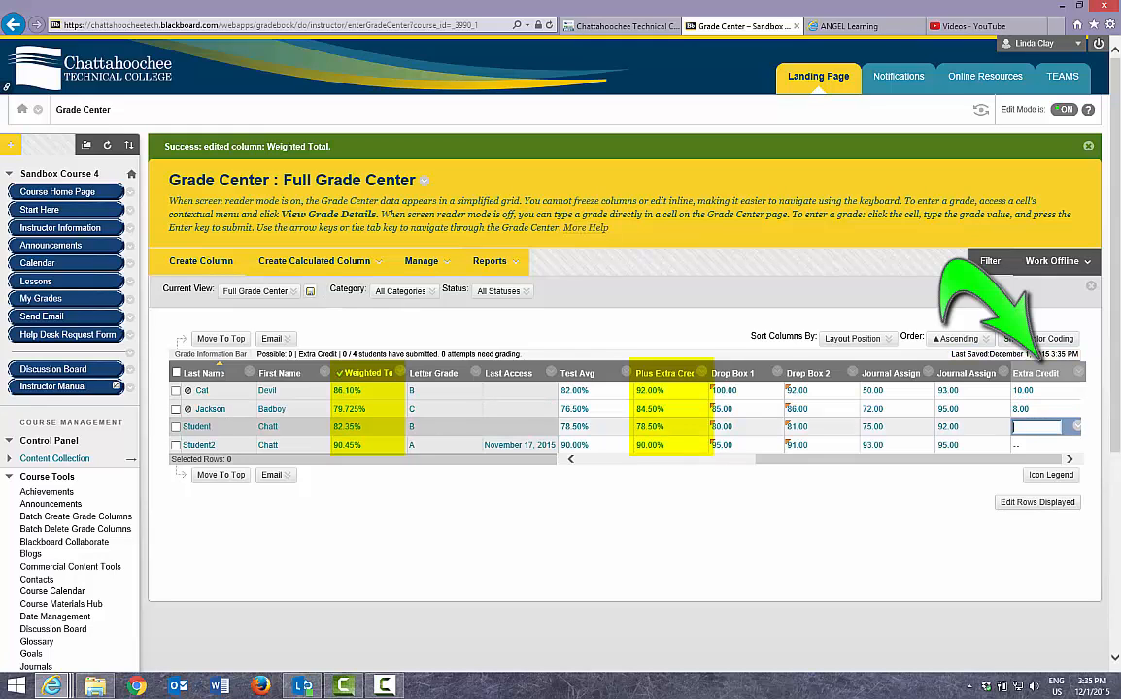